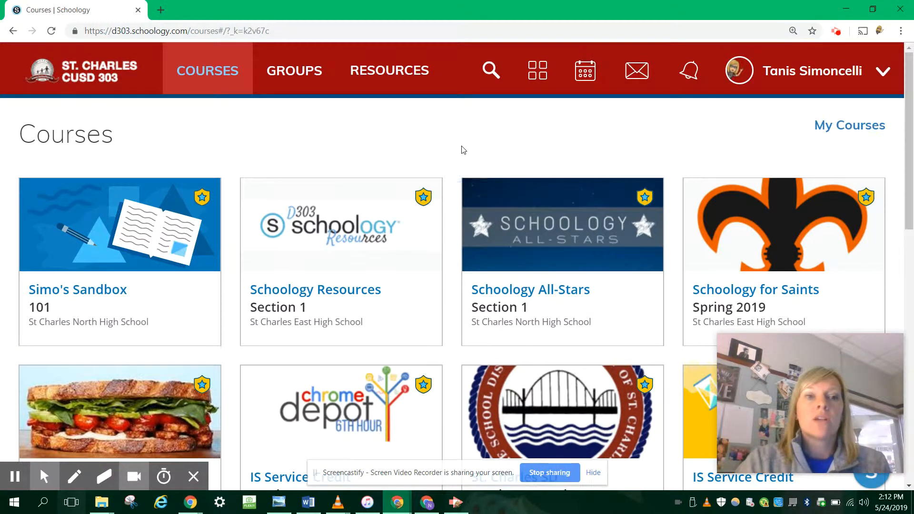
# In the Simo's Sandbox course, create a green folder titled "All Simo's Materials"
pyautogui.click(141, 238)
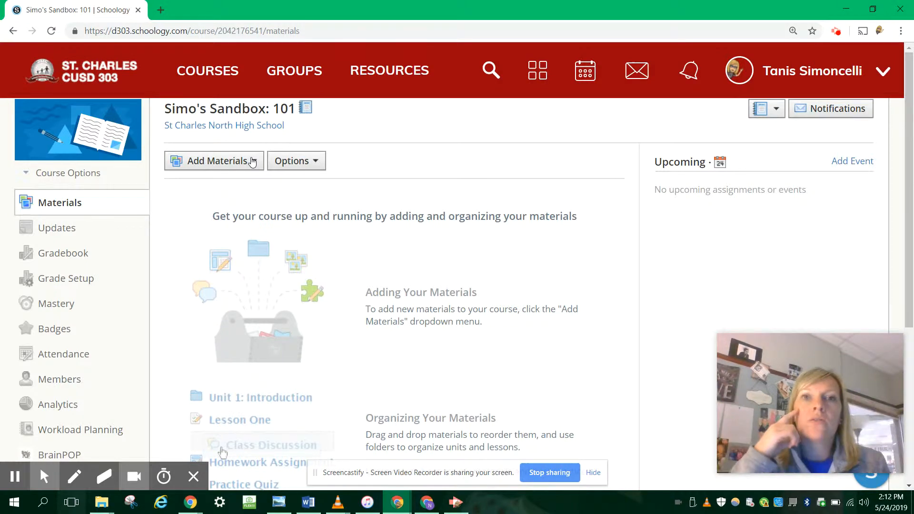
pyautogui.click(204, 165)
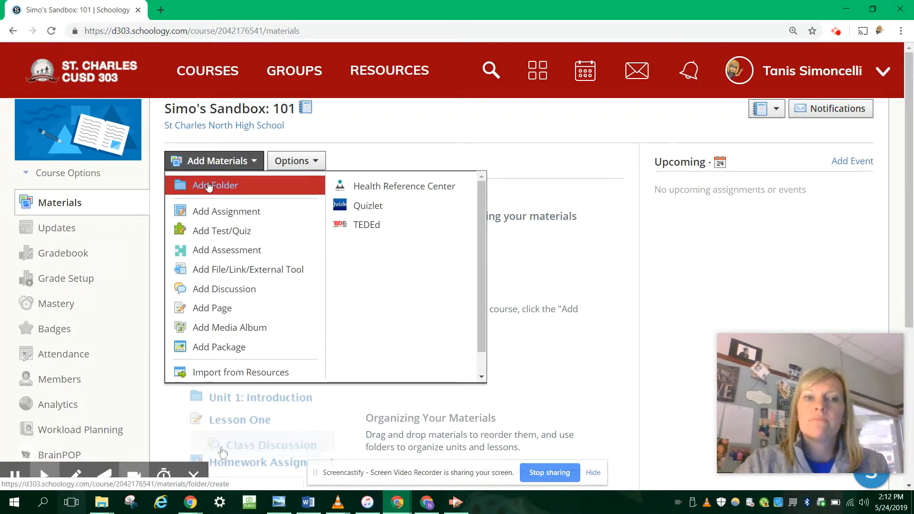
pyautogui.click(258, 194)
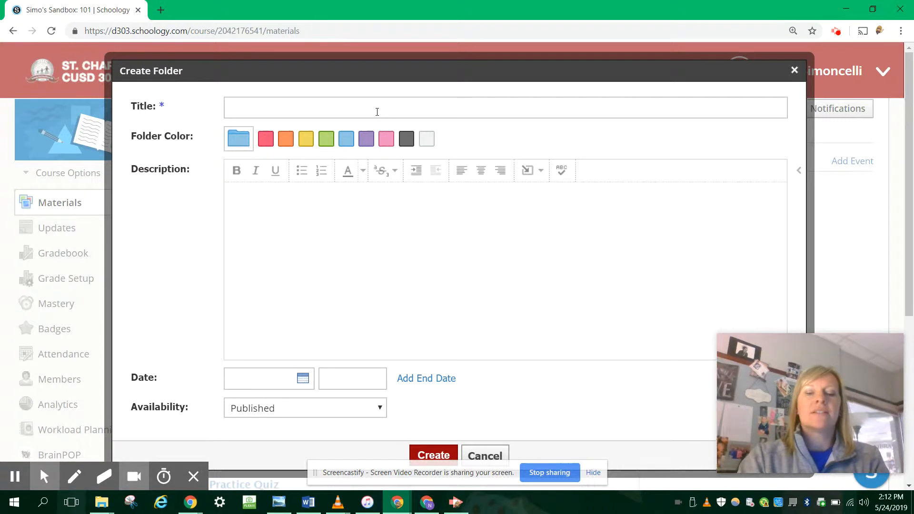
pyautogui.write("All Simo's Materials")
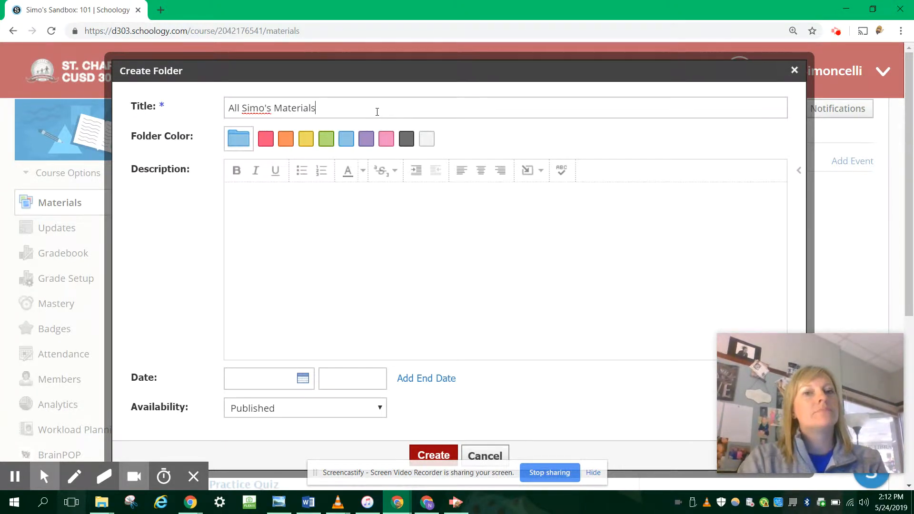
pyautogui.click(326, 139)
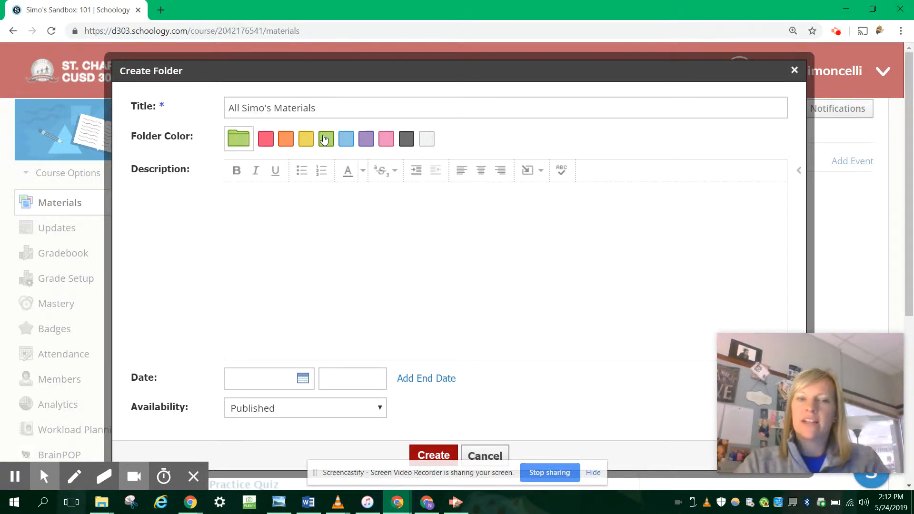
pyautogui.scroll(-1, 389, 310)
pyautogui.scroll(-2, 389, 309)
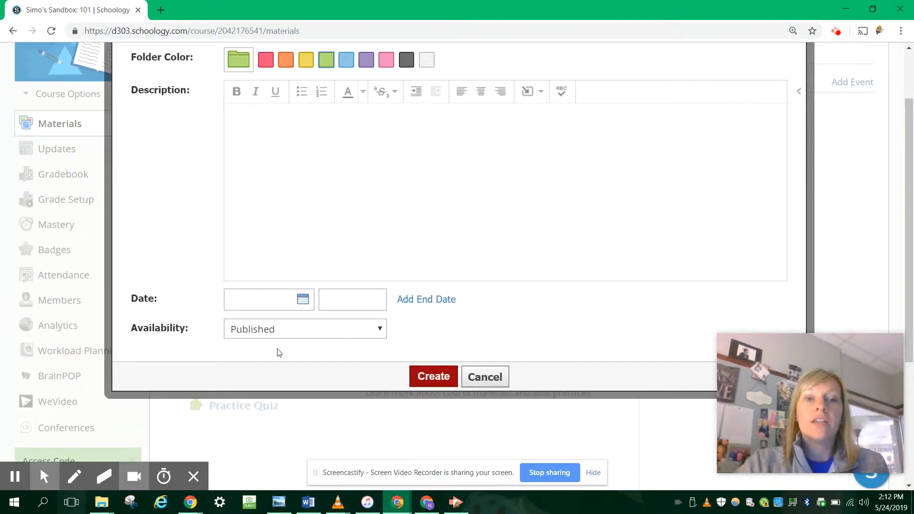
pyautogui.click(445, 385)
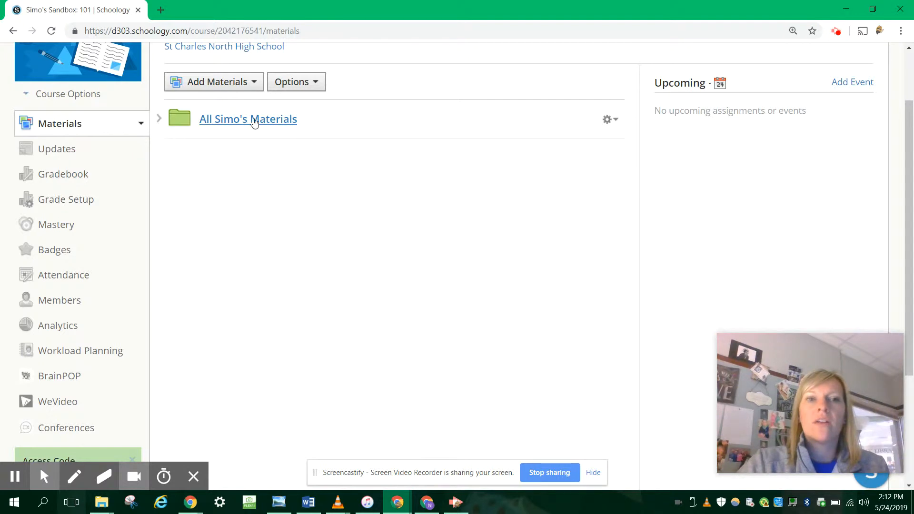
# View the list of courses the All Simo's Materials folder can be copied to, and close it without copying
pyautogui.click(617, 123)
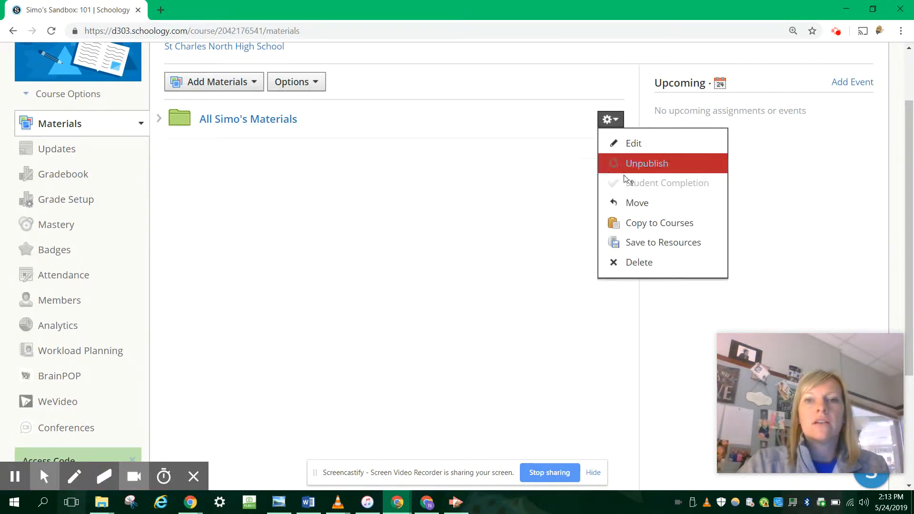
pyautogui.click(650, 224)
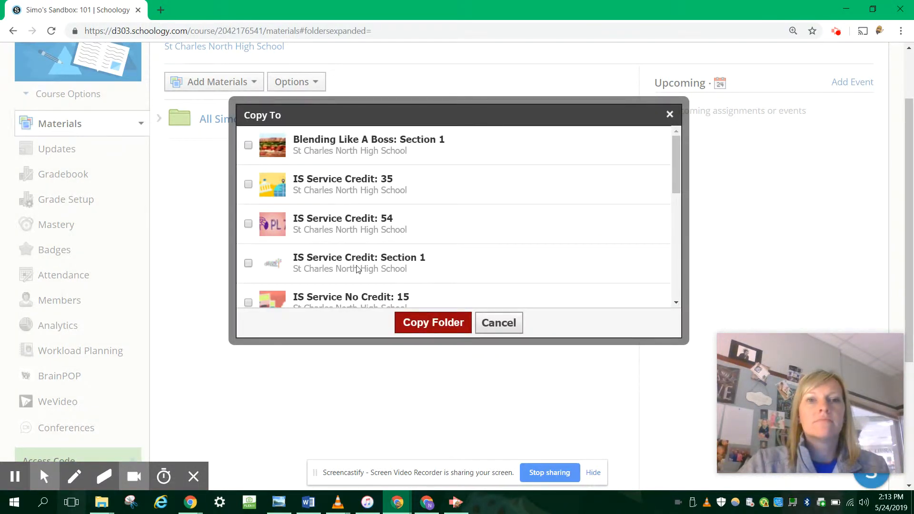
pyautogui.click(499, 322)
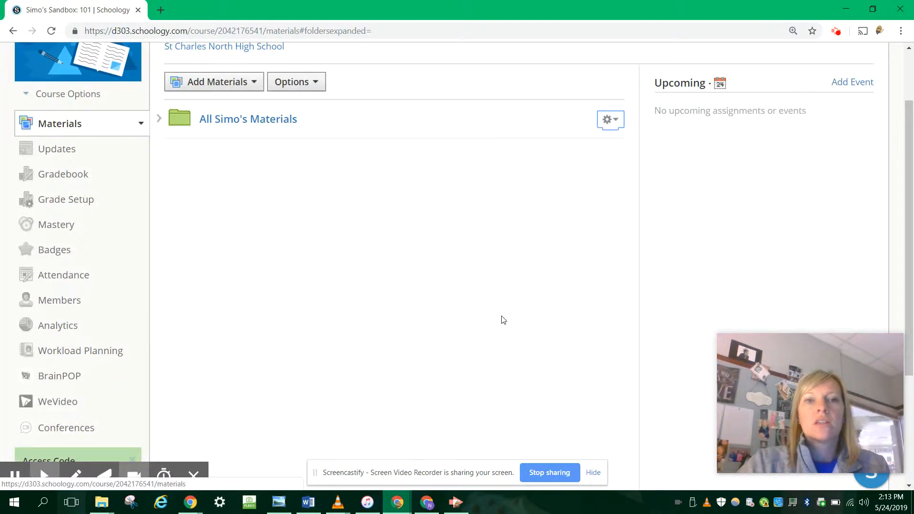
# Inside the All Simo's Materials folder, create a subfolder titled "Unit 1: Sample Unit" in the default blue
pyautogui.click(275, 119)
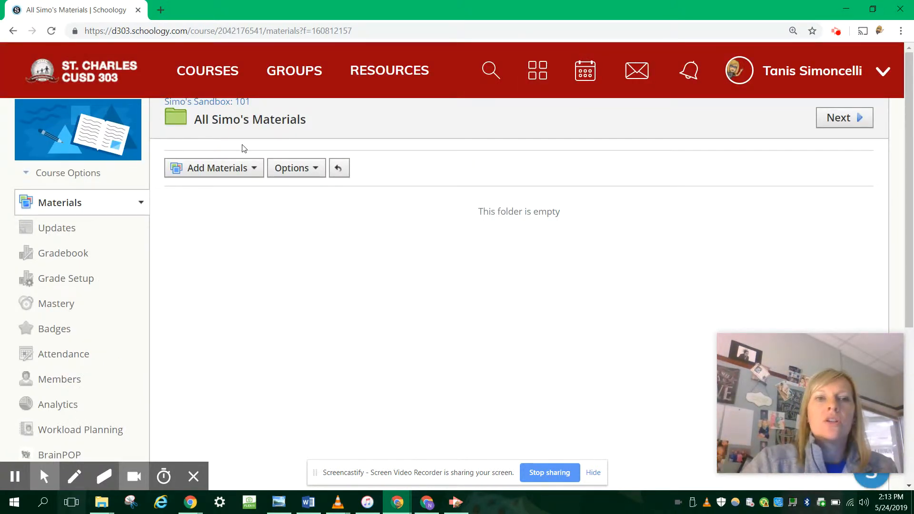
pyautogui.click(232, 169)
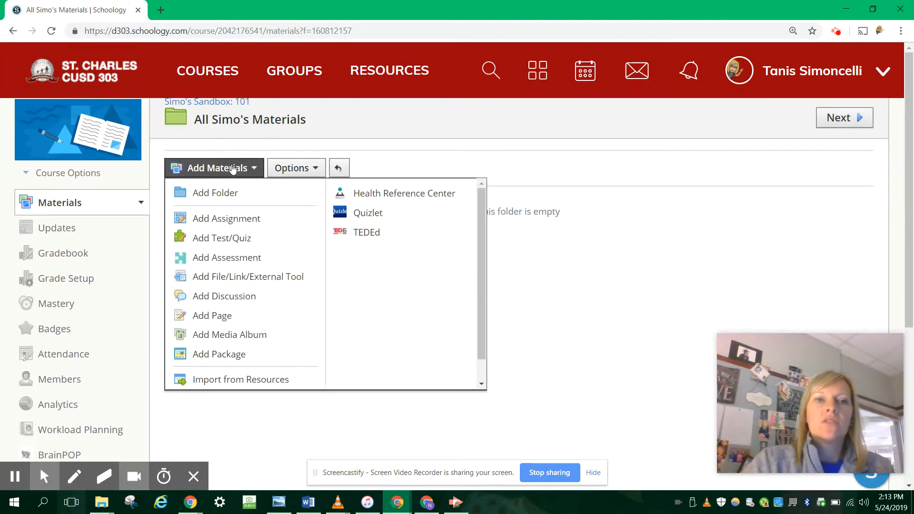
pyautogui.click(209, 192)
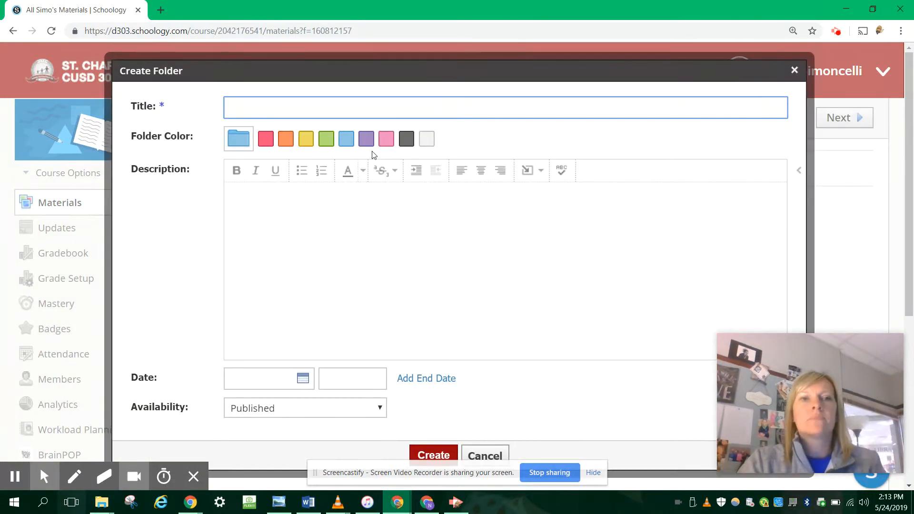
pyautogui.write('Unit 1')
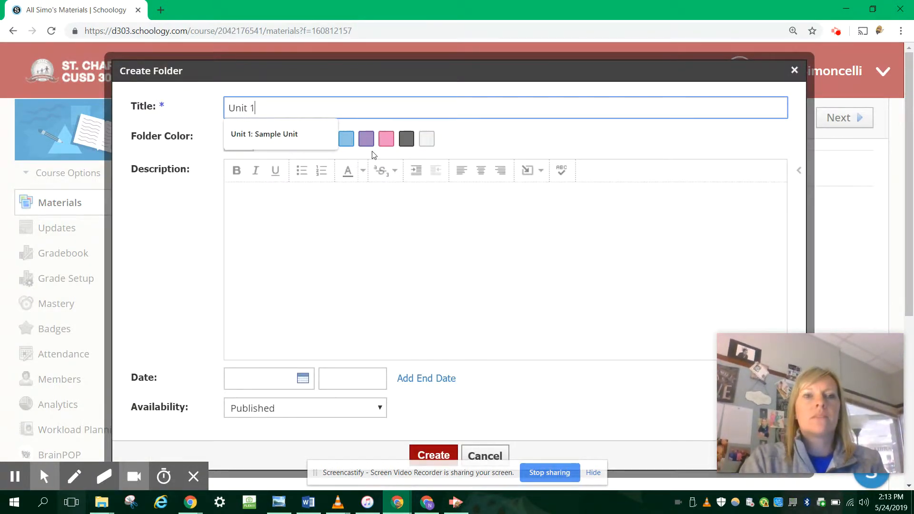
pyautogui.click(285, 135)
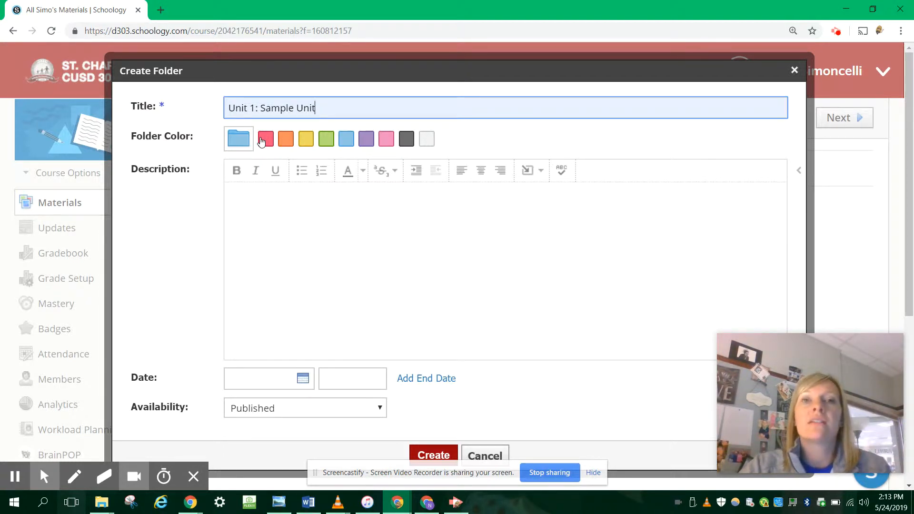
pyautogui.scroll(-1, 260, 142)
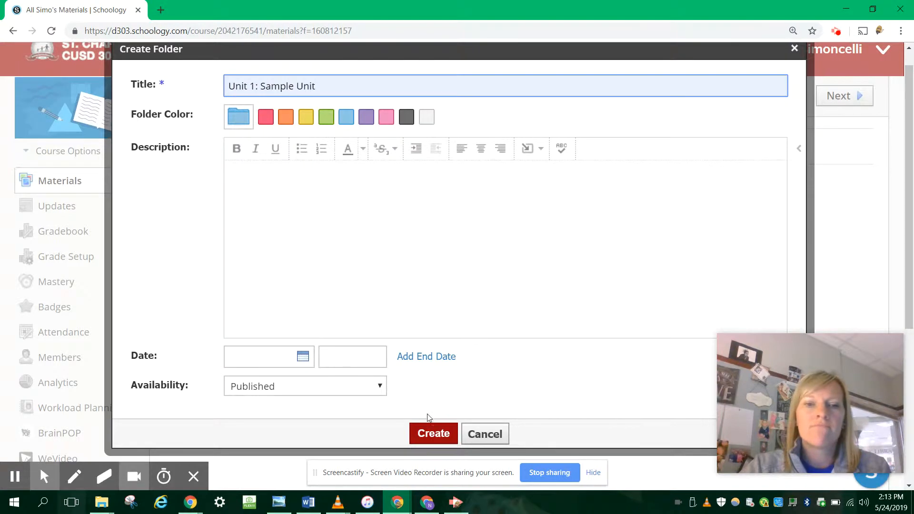
pyautogui.click(441, 434)
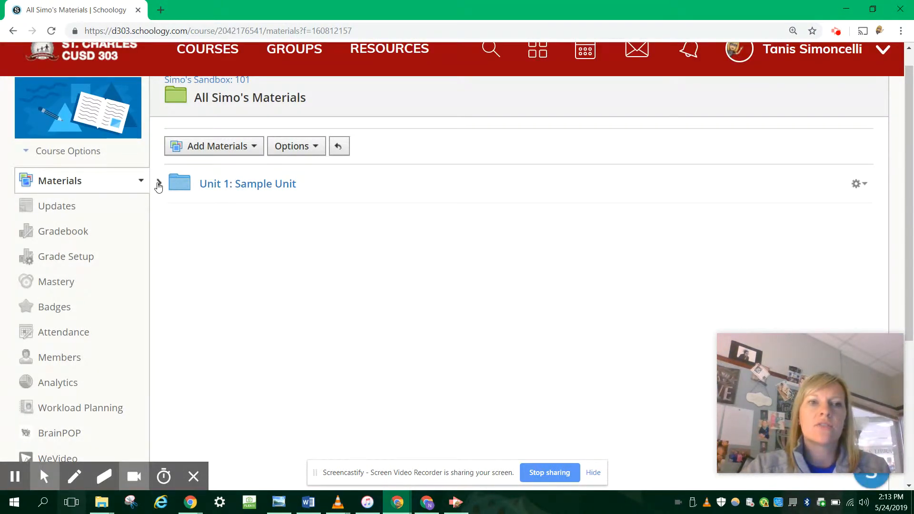
# Expand the Unit 1: Sample Unit folder in place and start a discussion in it titled "Sample Discussion"
pyautogui.click(158, 184)
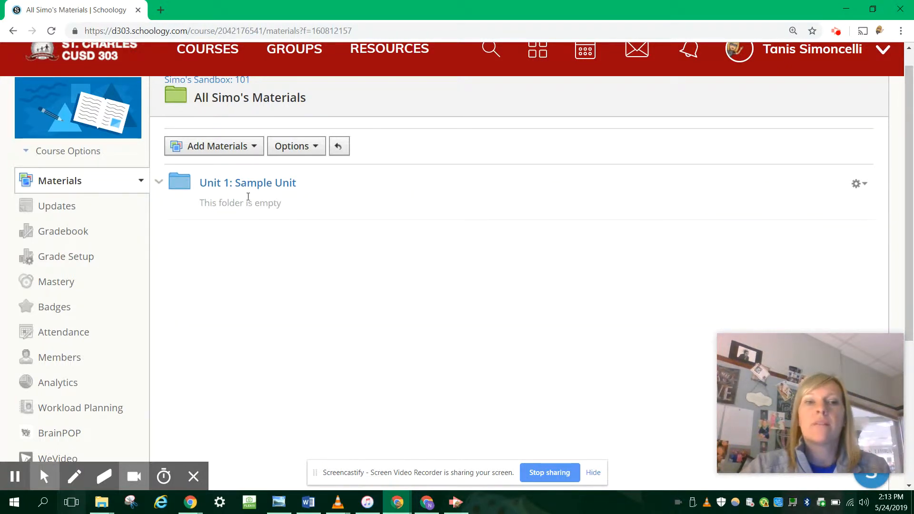
pyautogui.moveTo(224, 195)
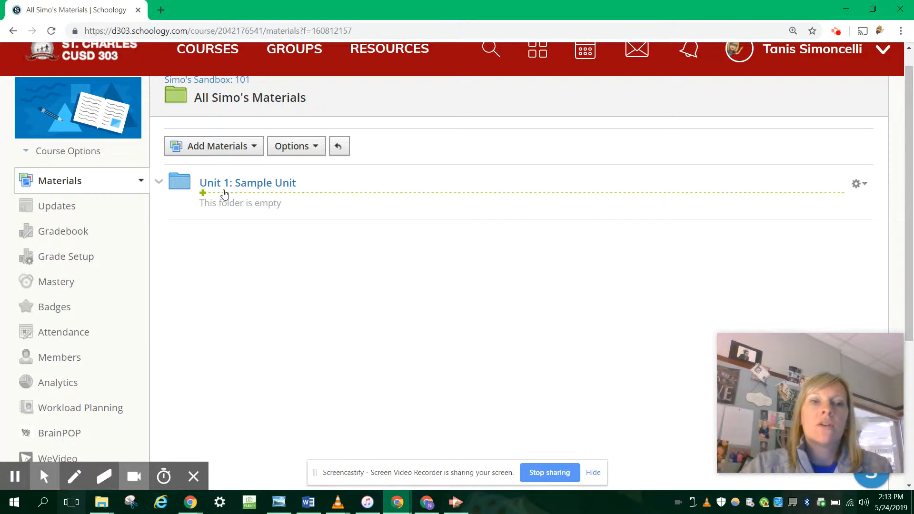
pyautogui.click(224, 193)
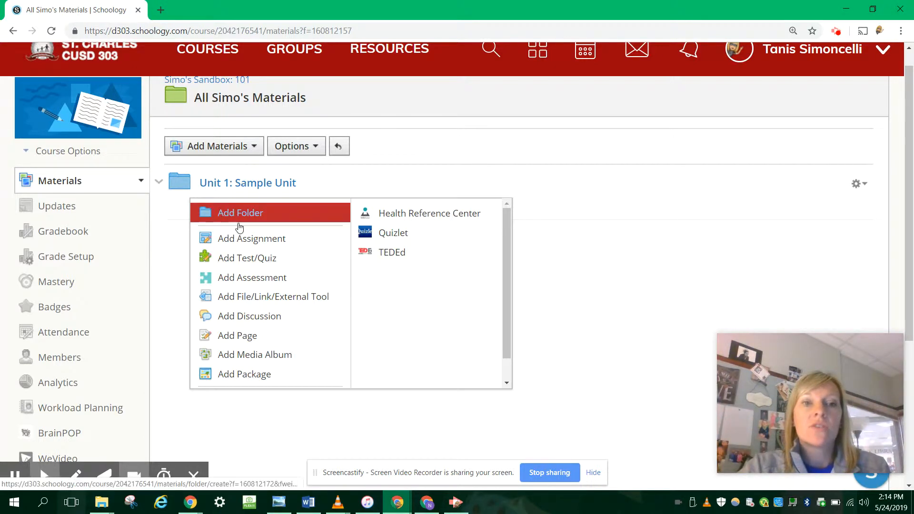
pyautogui.click(242, 319)
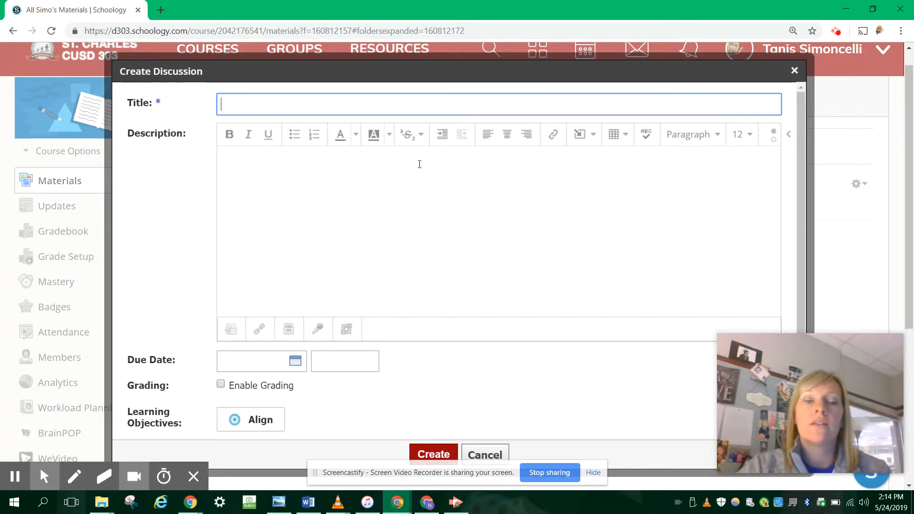
pyautogui.write('Sample ')
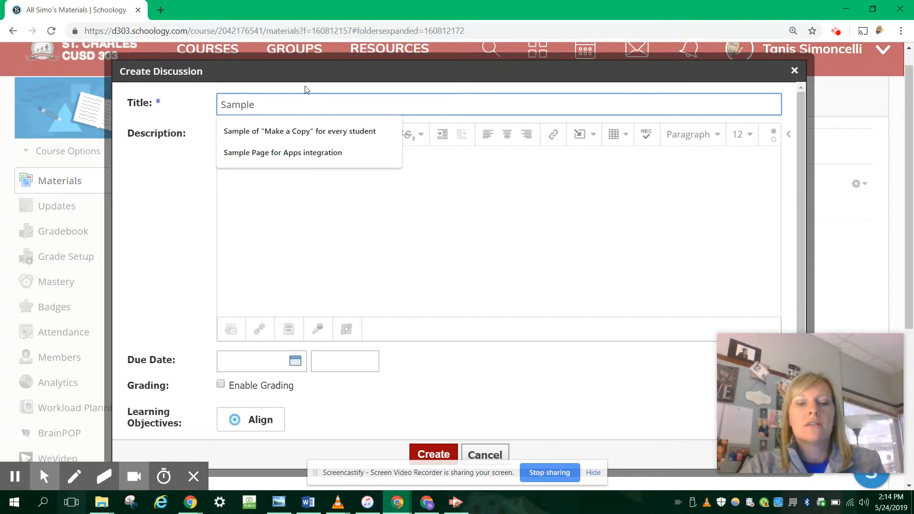
pyautogui.write('Discussion')
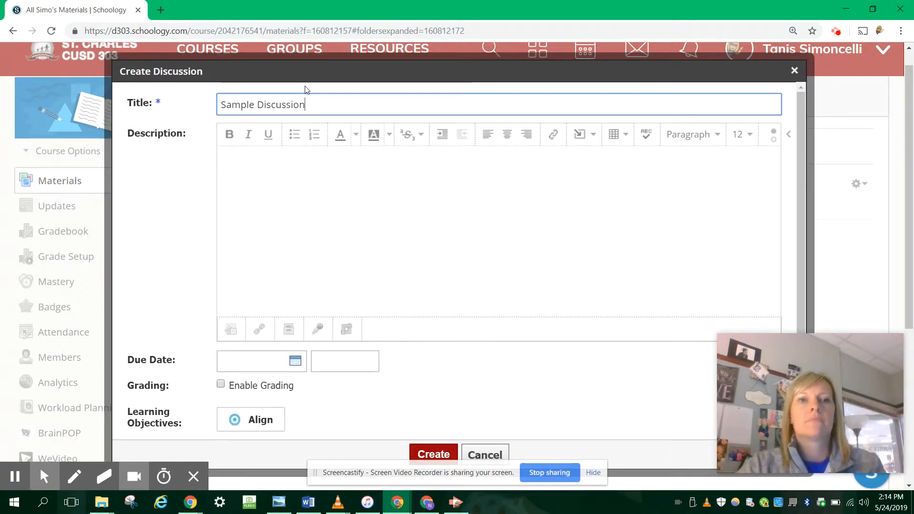
# Write the discussion description "Let's talk about Schoology, why do we love the grade book feature?", accepting the suggested spelling "grade book"
pyautogui.click(288, 162)
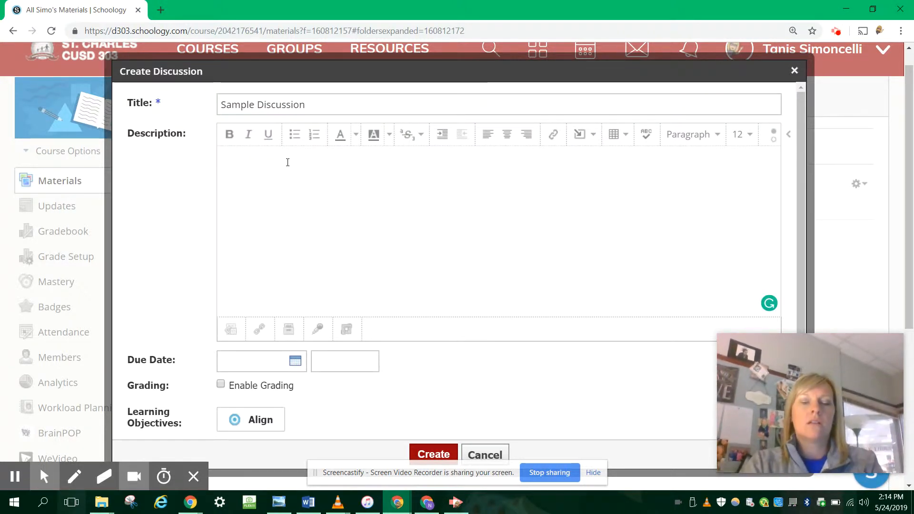
pyautogui.write("Let's talk about SChool")
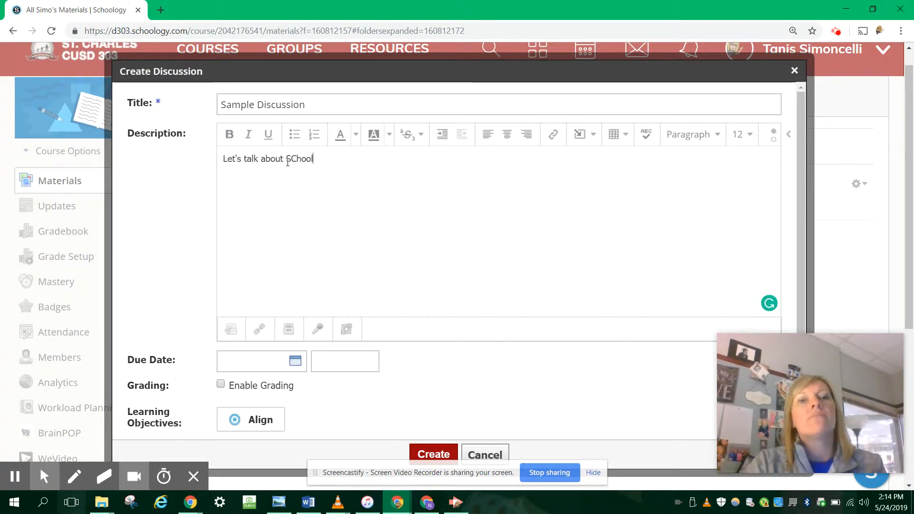
pyautogui.press('BackSpace')
pyautogui.write('choology')
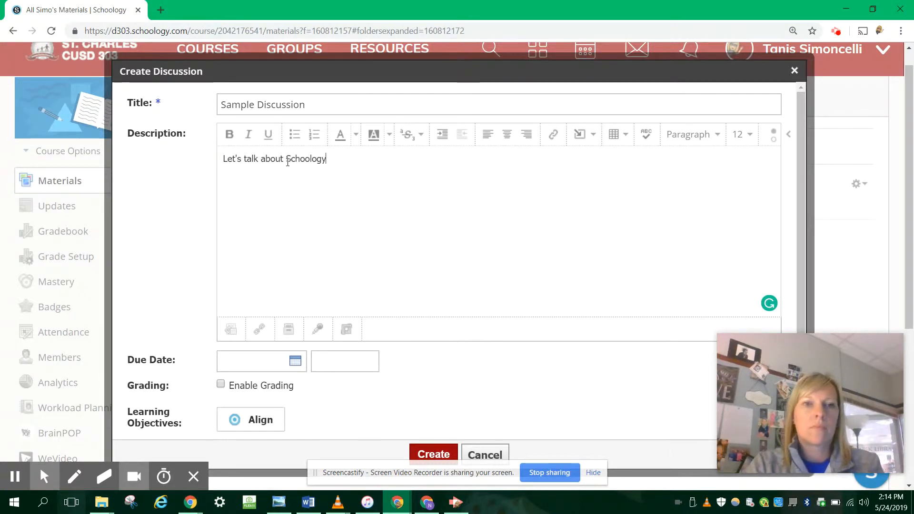
pyautogui.write(', why do we love the gradebook')
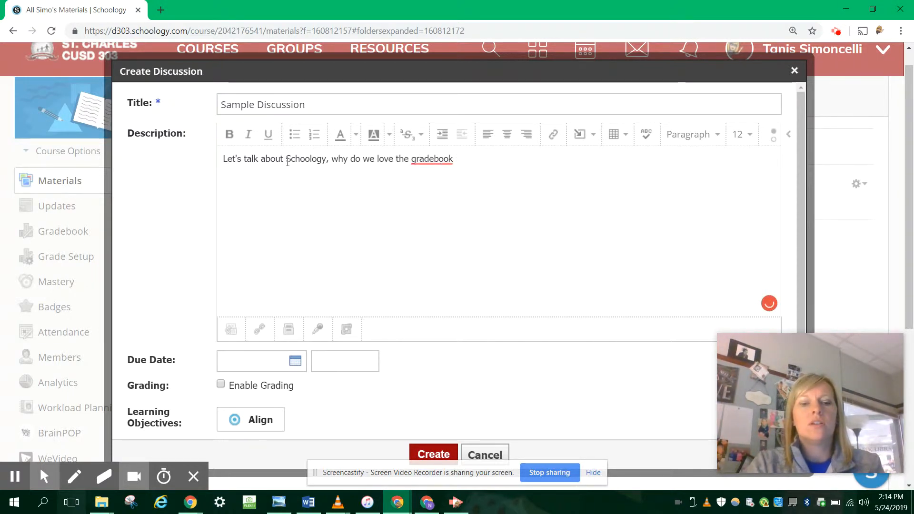
pyautogui.write('ure?')
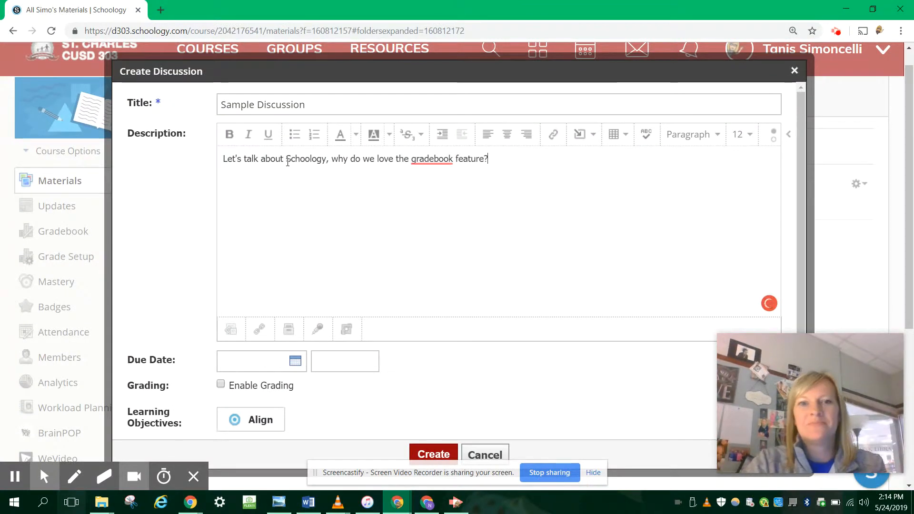
pyautogui.moveTo(433, 160)
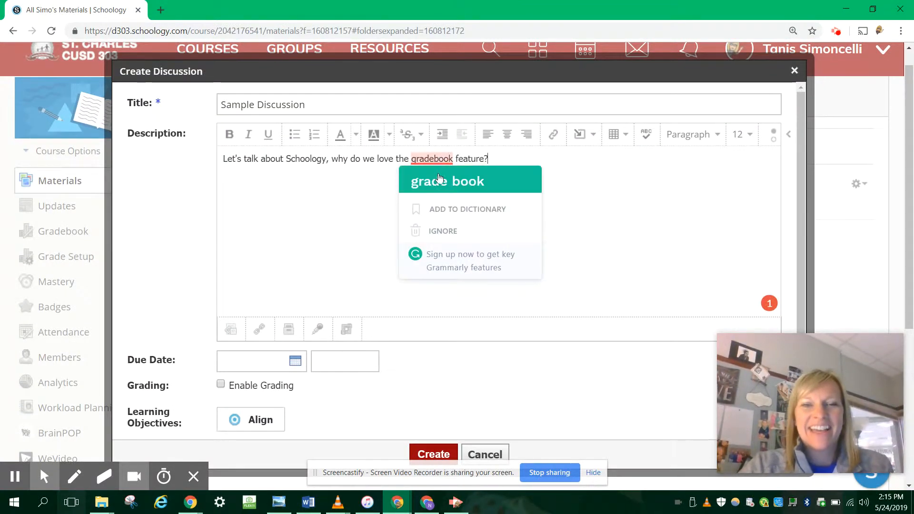
pyautogui.click(439, 177)
# Search YouTube for "schoology gradebook" and embed the video "Schoology Gradebook Setup" below the description text, leaving blank space between them
pyautogui.press('Return')
pyautogui.press('Return')
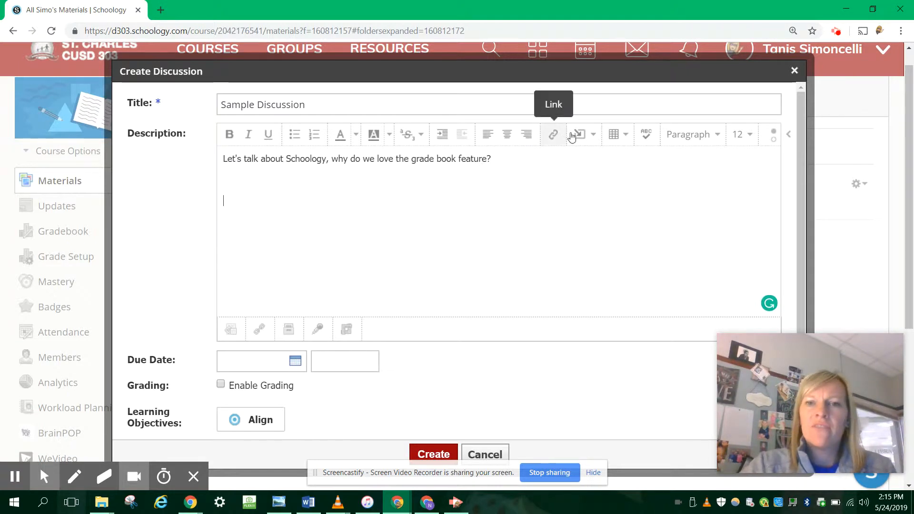
pyautogui.click(590, 138)
pyautogui.click(713, 162)
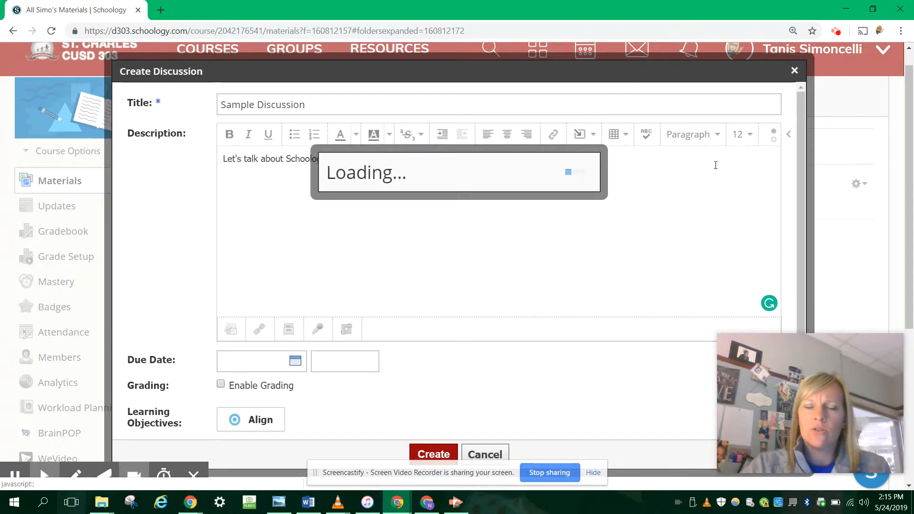
pyautogui.click(341, 141)
pyautogui.write('schoology')
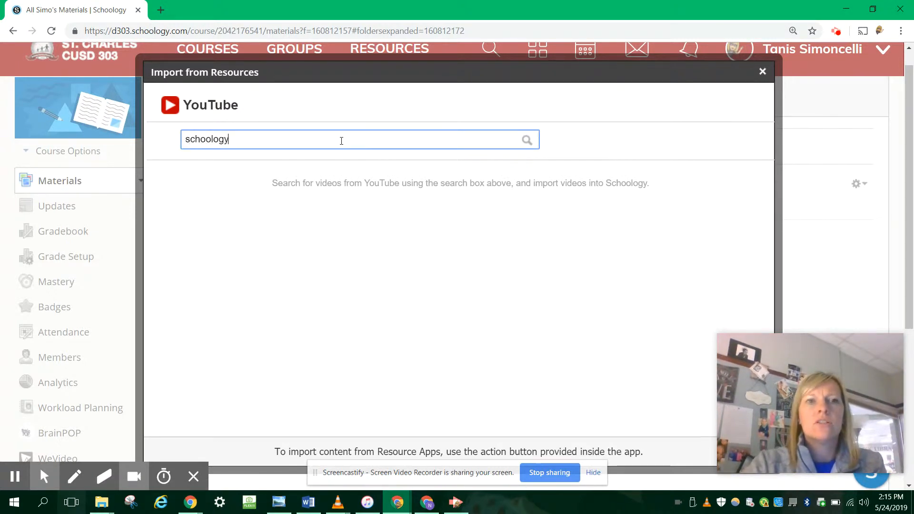
pyautogui.write(' gradebook')
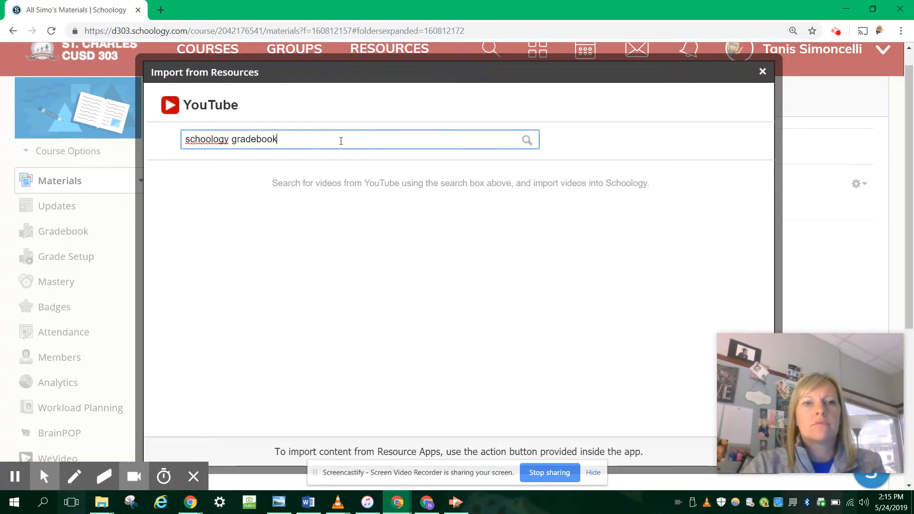
pyautogui.press('Return')
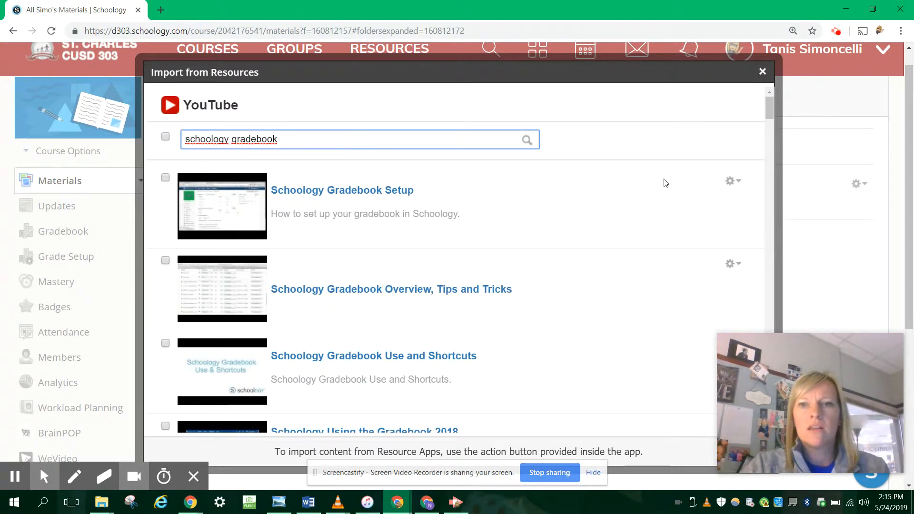
pyautogui.click(730, 180)
pyautogui.click(700, 204)
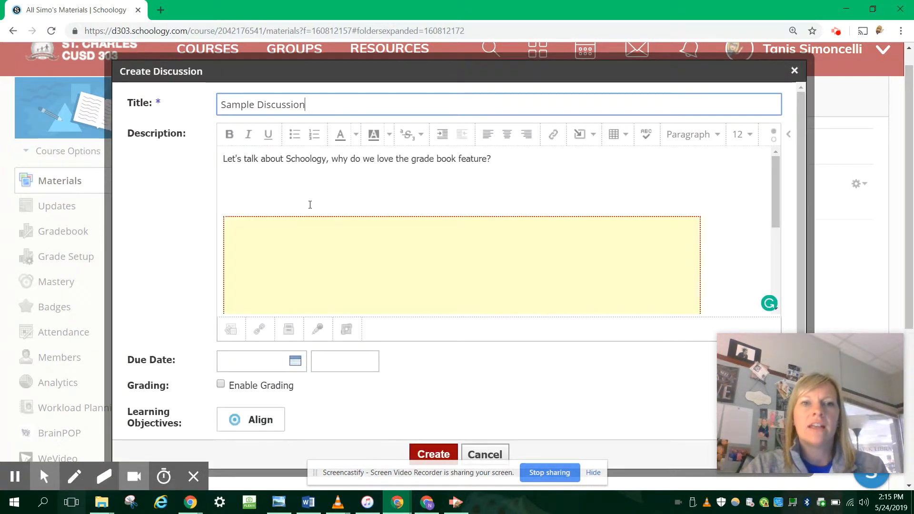
# Remove the blank lines between the discussion description text and the embedded video, and check the video's placement
pyautogui.press('BackSpace')
pyautogui.press('BackSpace')
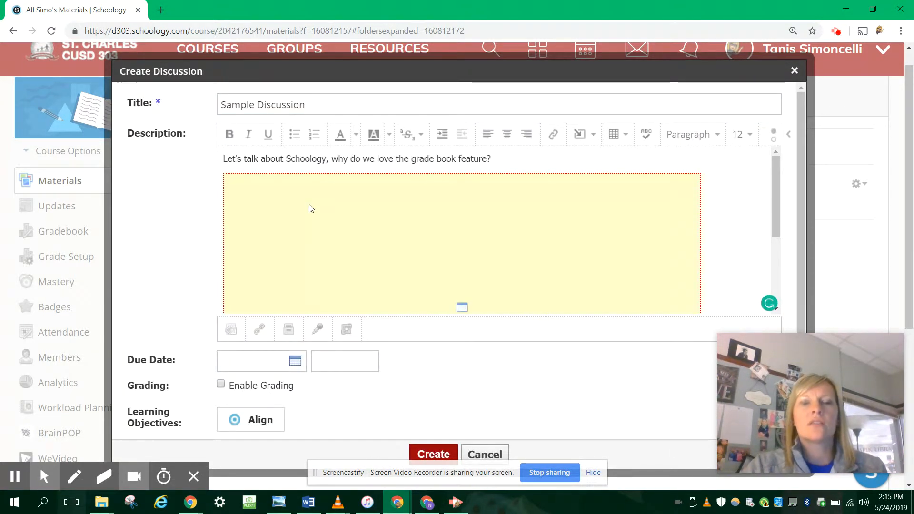
pyautogui.scroll(-3, 531, 256)
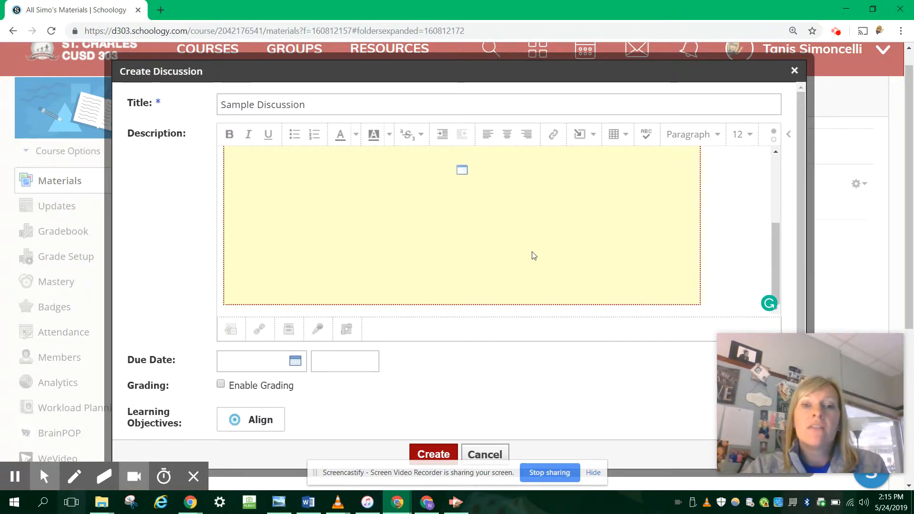
pyautogui.scroll(3, 533, 255)
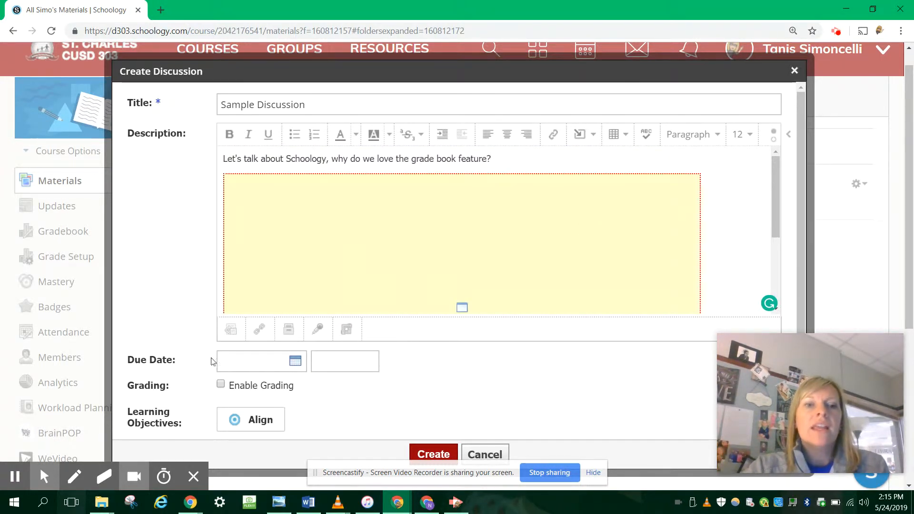
# Set the discussion's due date to 5/25/19 at 08:30AM
pyautogui.scroll(-1, 320, 394)
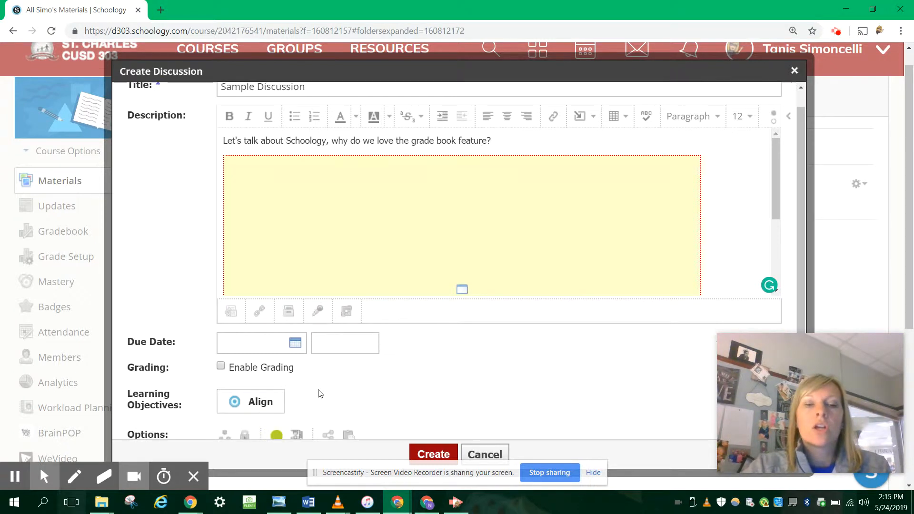
pyautogui.scroll(-1, 320, 393)
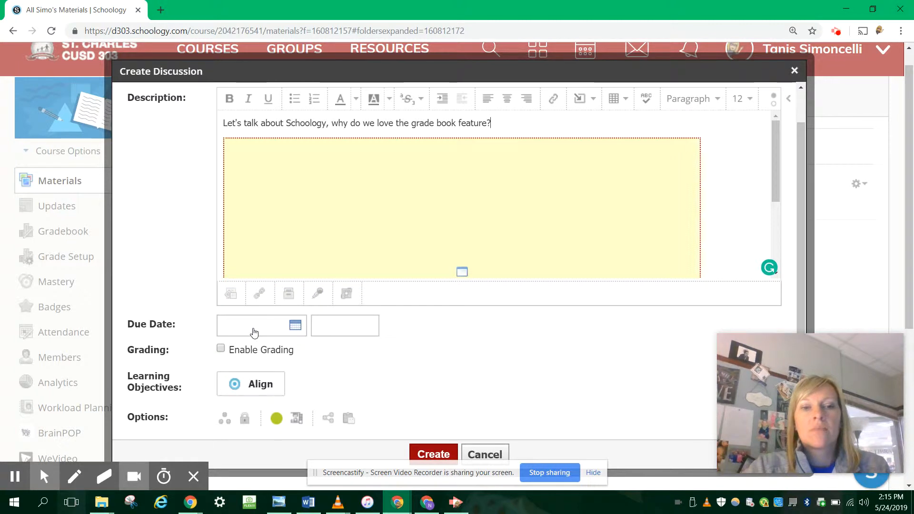
pyautogui.click(253, 333)
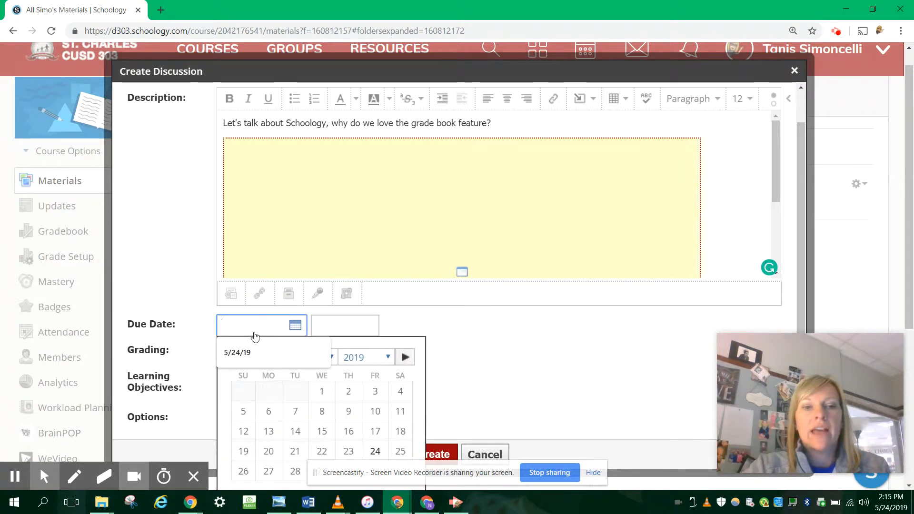
pyautogui.click(399, 456)
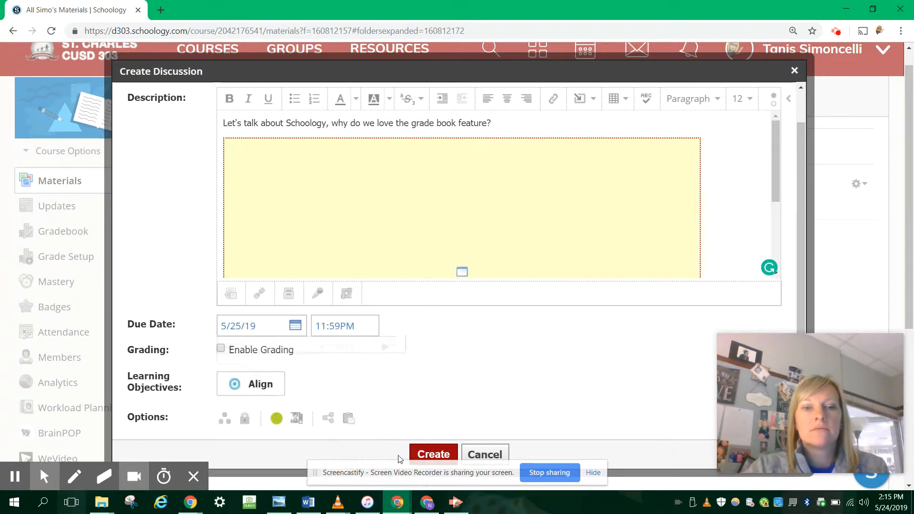
pyautogui.click(332, 332)
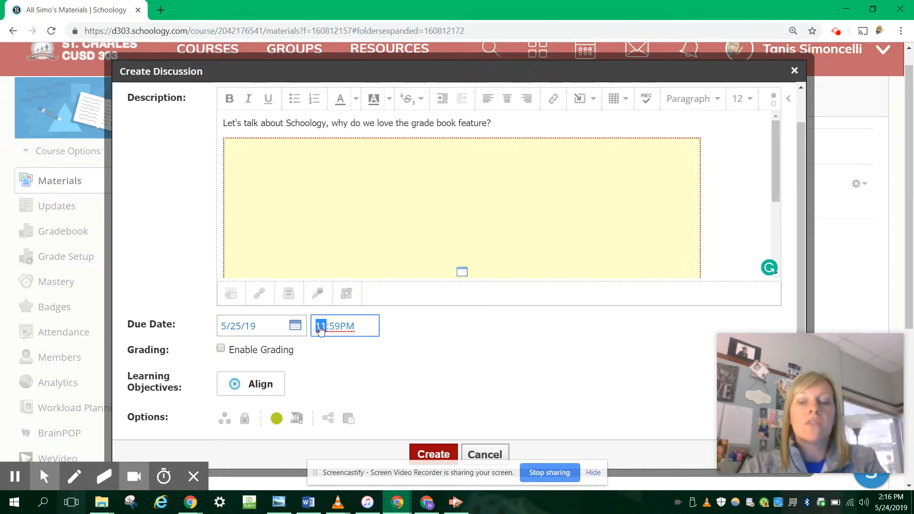
pyautogui.write('0830')
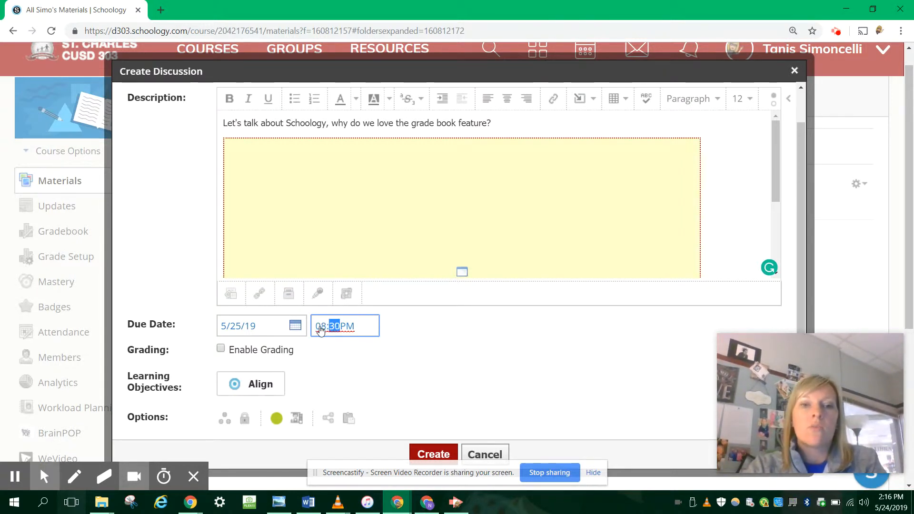
pyautogui.press('Tab')
pyautogui.write('a')
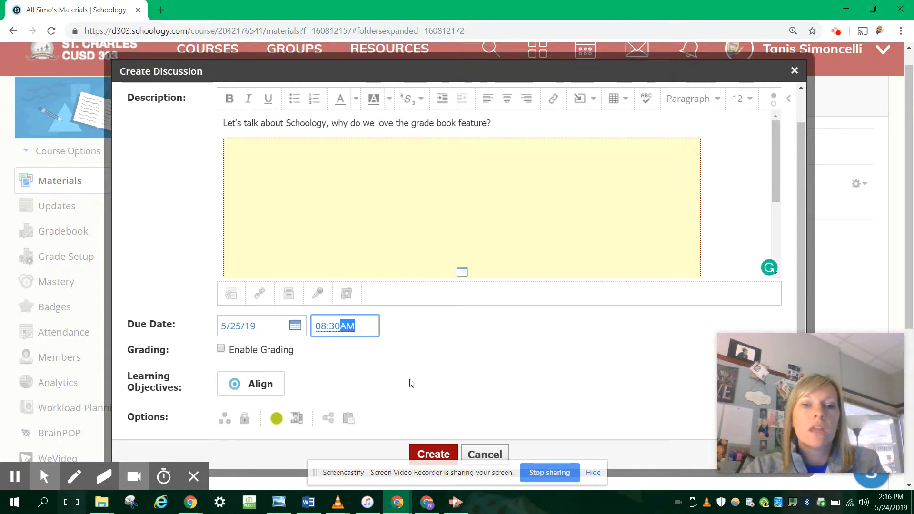
pyautogui.click(430, 377)
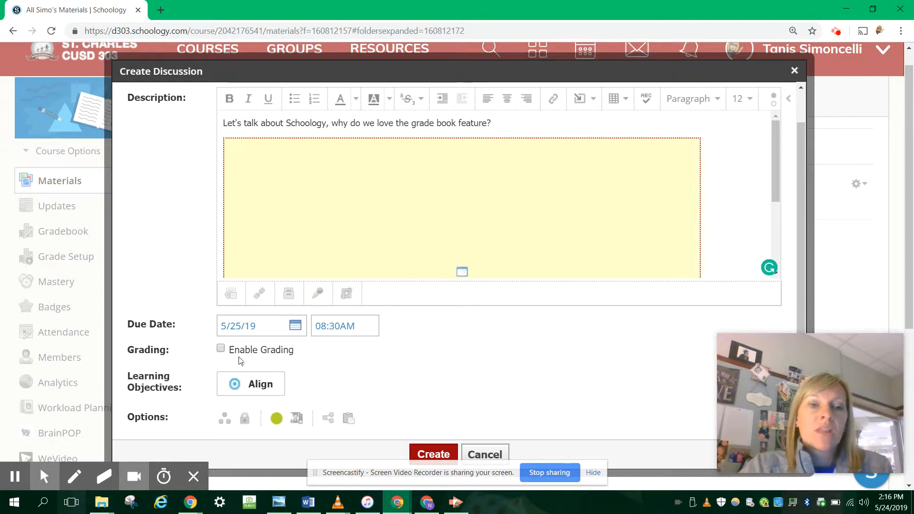
# Enable grading for the discussion and create a new grading category named "Discussion" for it
pyautogui.click(220, 350)
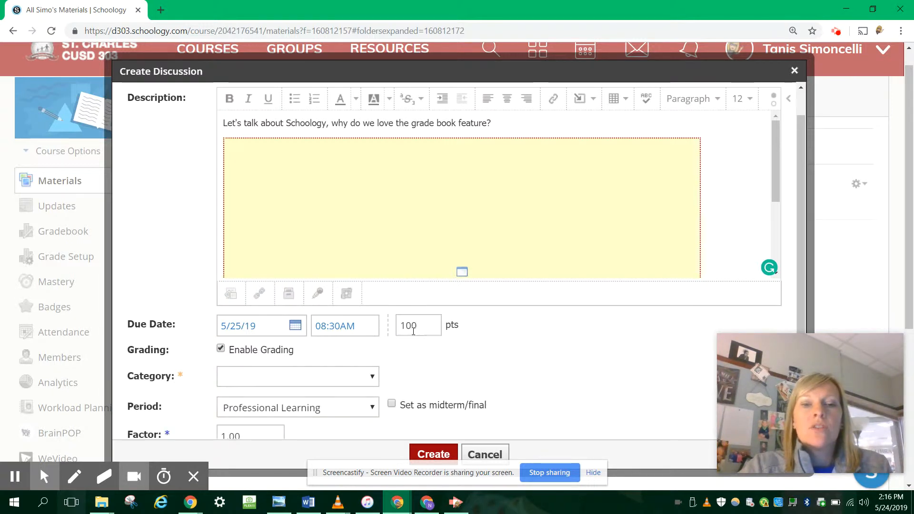
pyautogui.click(278, 373)
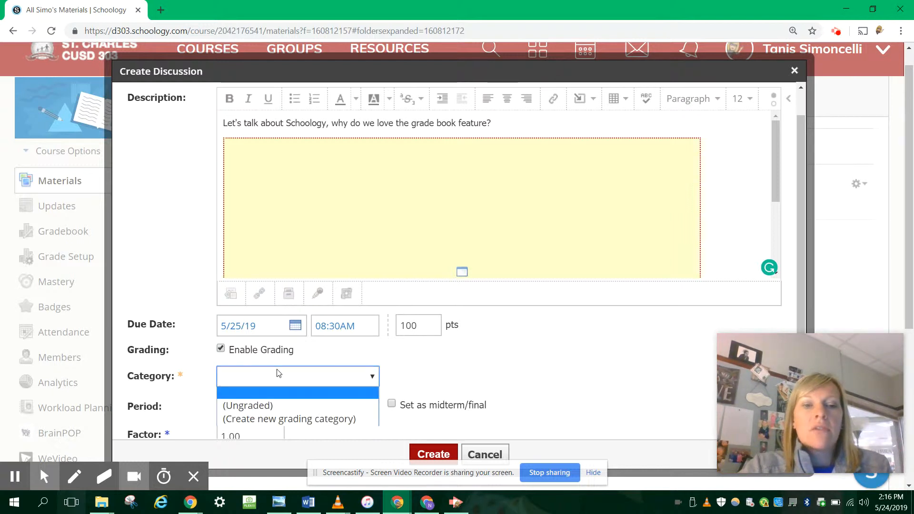
pyautogui.scroll(-2, 278, 372)
pyautogui.click(289, 282)
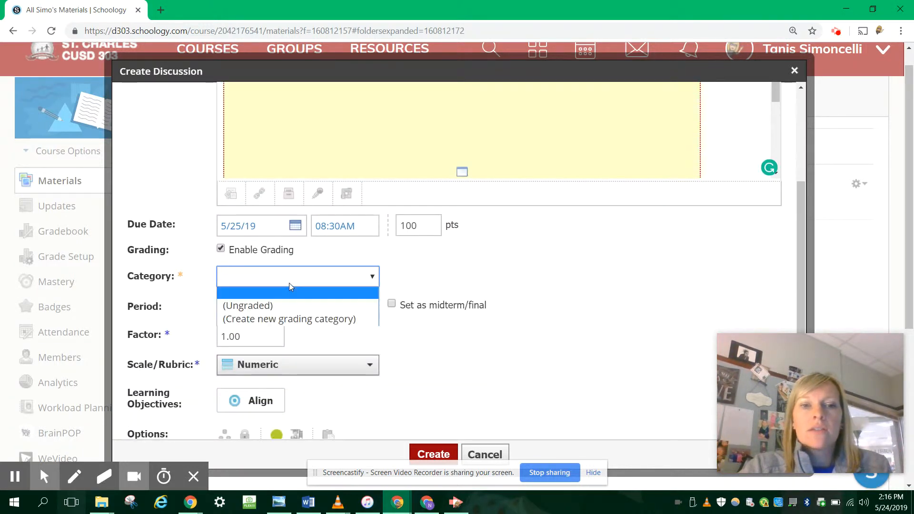
pyautogui.click(276, 319)
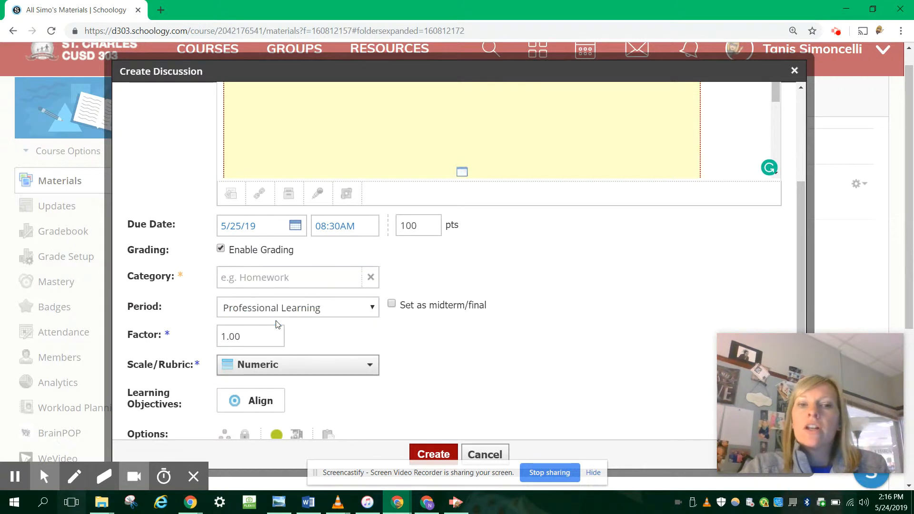
pyautogui.click(297, 280)
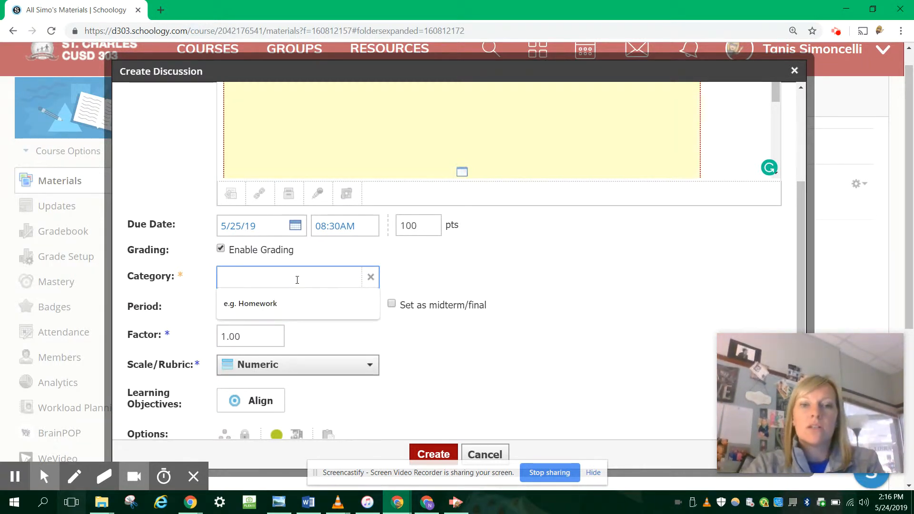
pyautogui.write('Discussion')
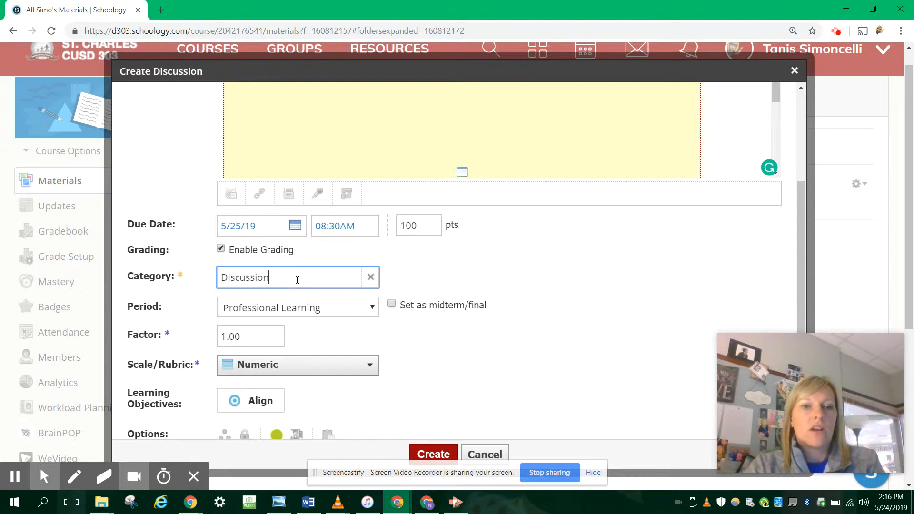
pyautogui.click(471, 279)
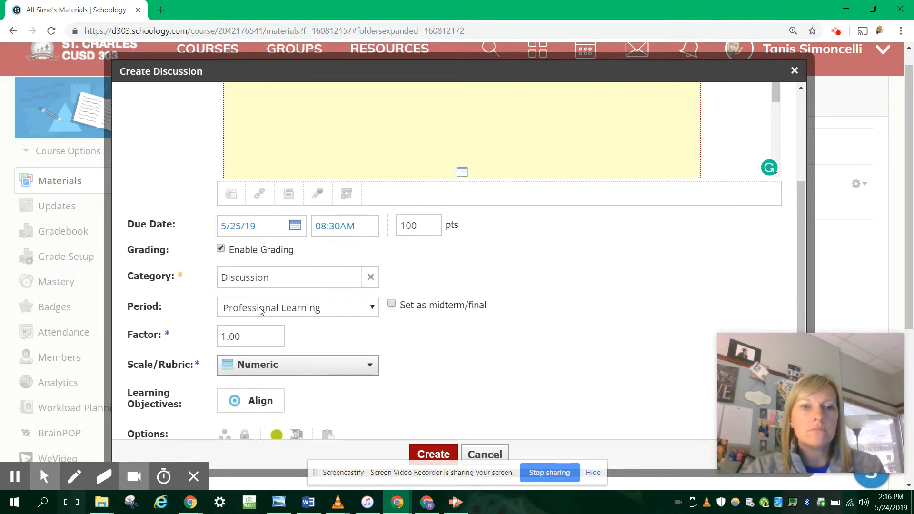
# Create a new rubric titled "Discussion Rubric" as the discussion's grading scale and start adding learning objectives to it
pyautogui.click(263, 371)
pyautogui.scroll(-3, 347, 385)
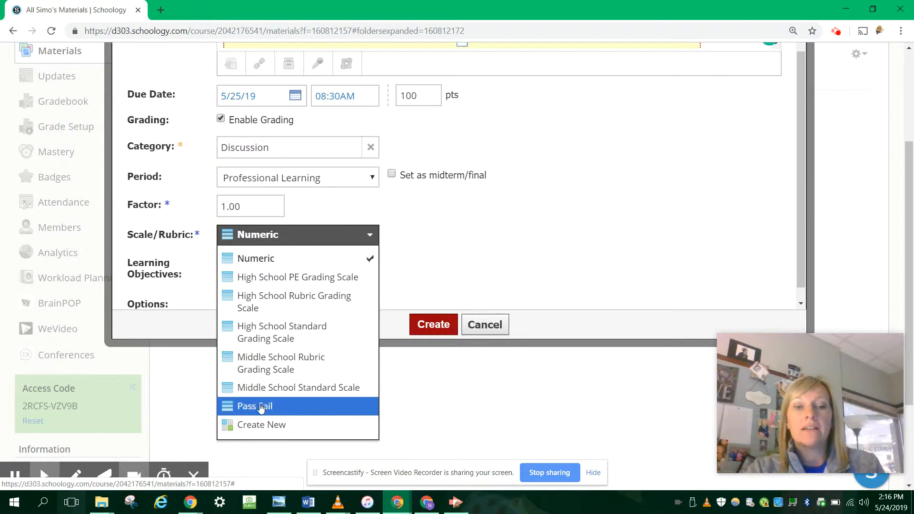
pyautogui.click(270, 425)
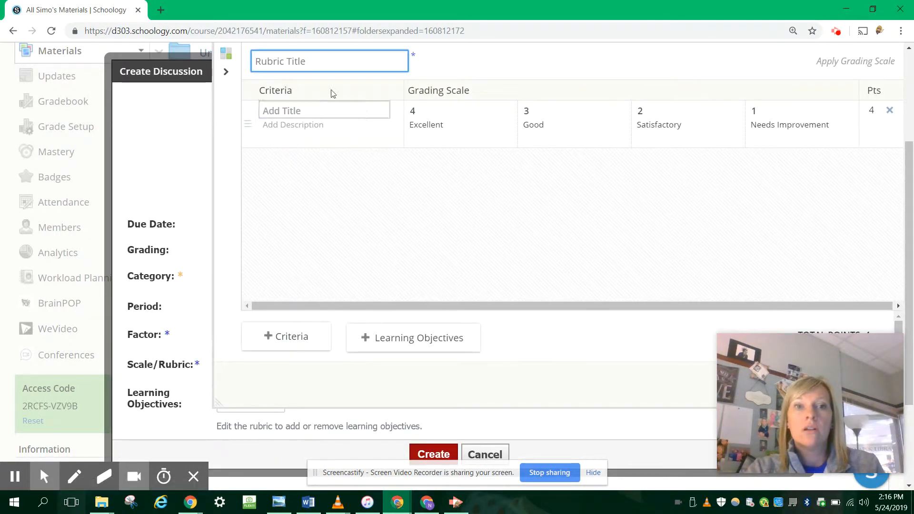
pyautogui.write('Dis')
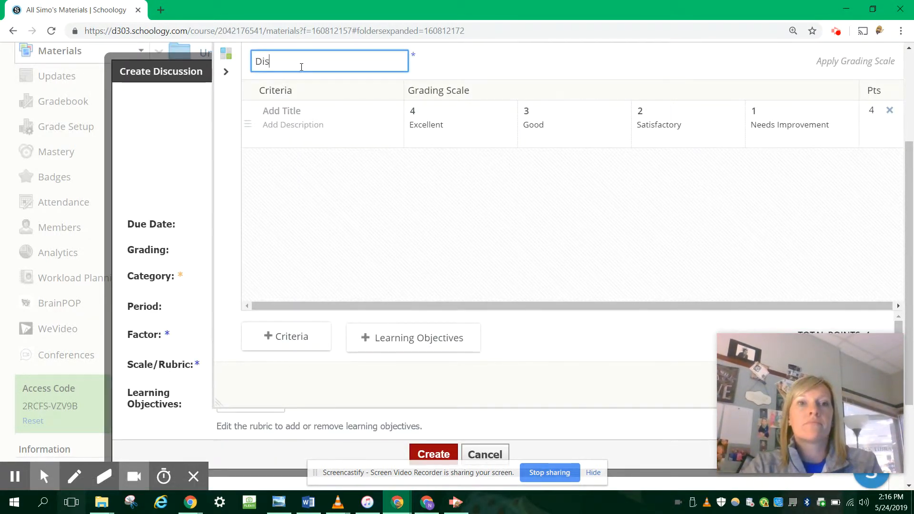
pyautogui.write('cussion Re')
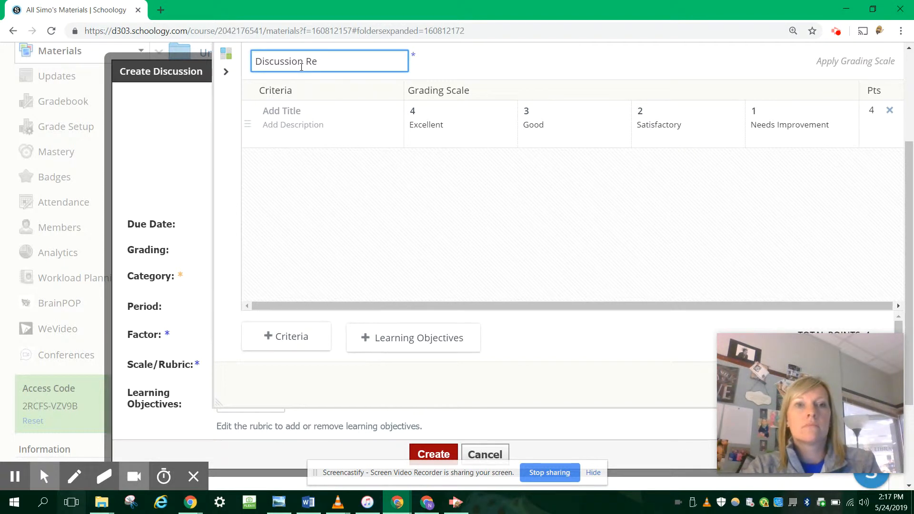
pyautogui.press('BackSpace')
pyautogui.write('ubric')
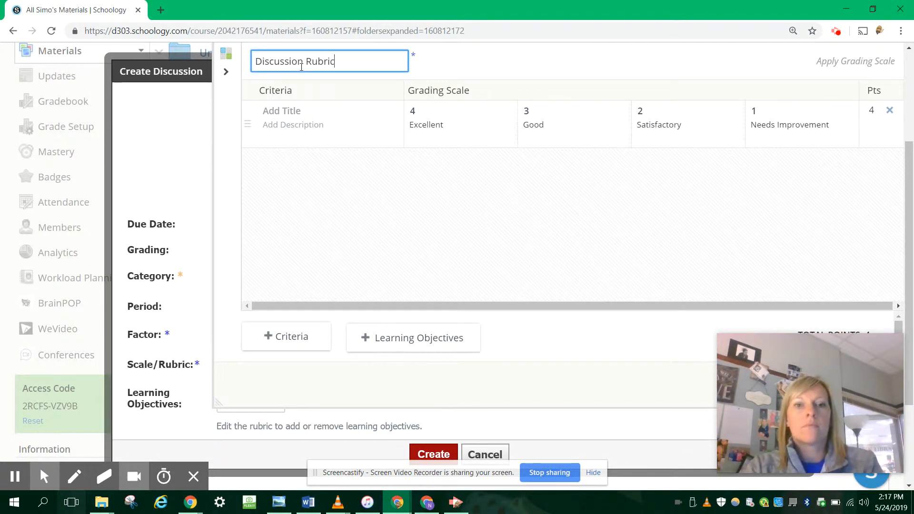
pyautogui.click(388, 337)
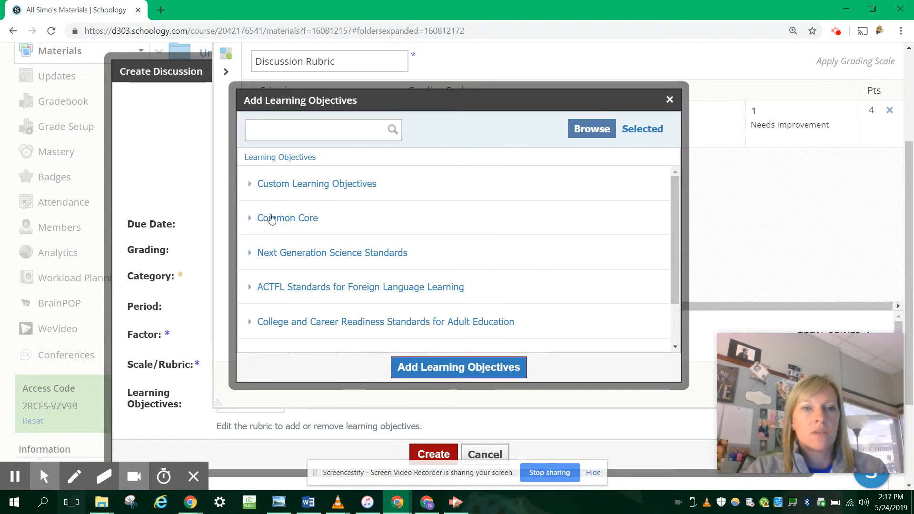
pyautogui.click(250, 185)
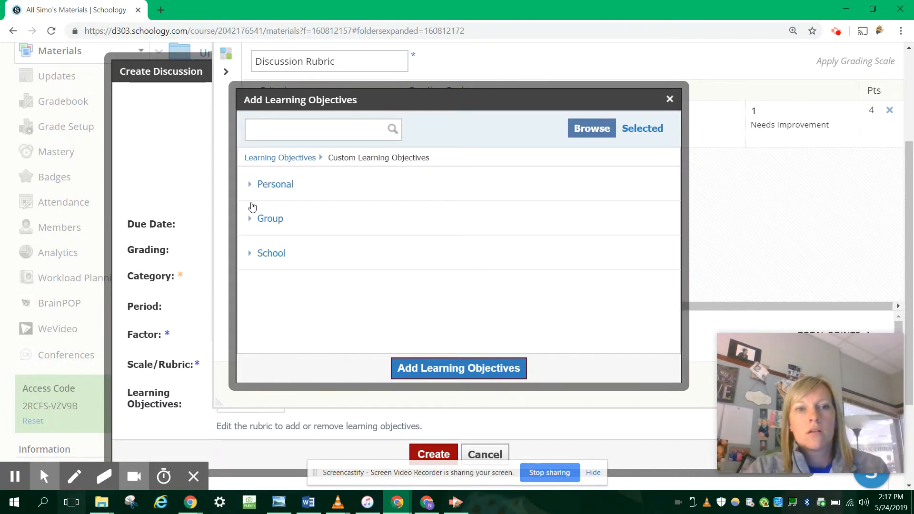
pyautogui.click(252, 184)
pyautogui.click(294, 159)
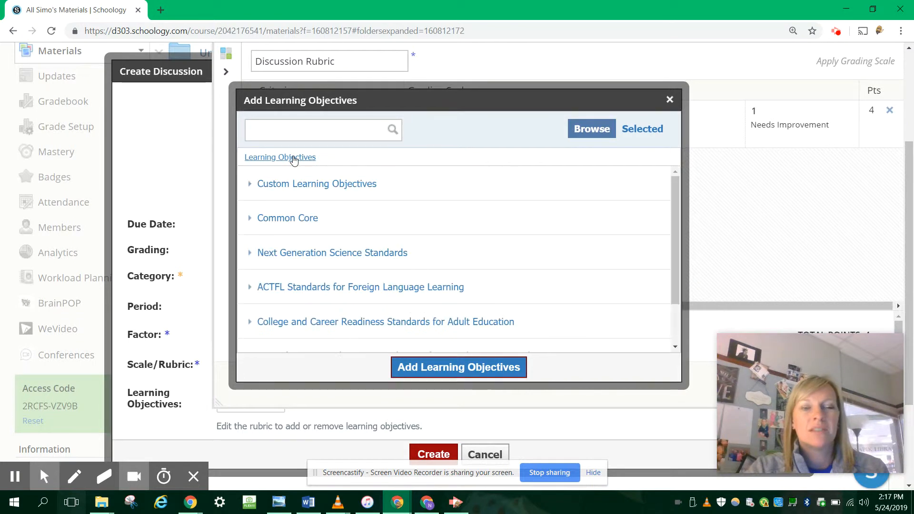
# Add writing objective LA.PK-12.W.5.AE to the rubric from College and Career Readiness Standards for Adult Education, English Language Arts and Literacy (2013), Level E (9-12)
pyautogui.scroll(-2, 366, 271)
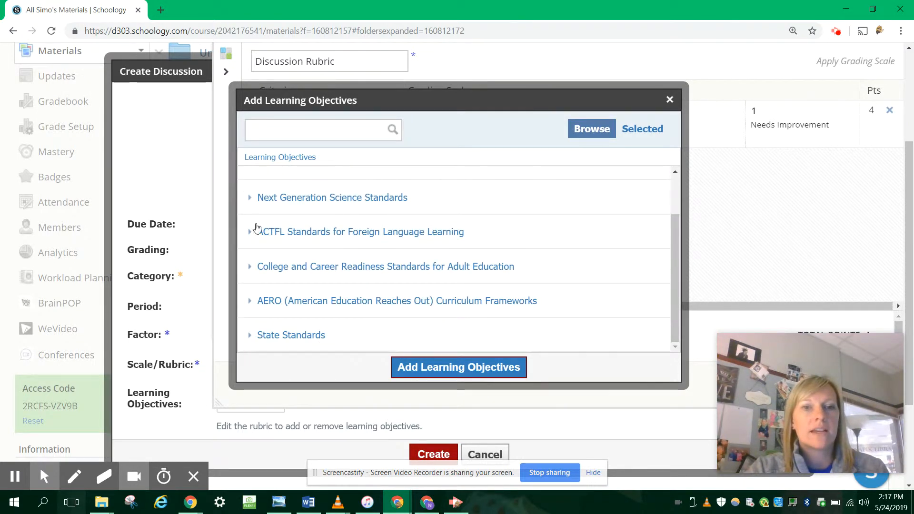
pyautogui.click(250, 267)
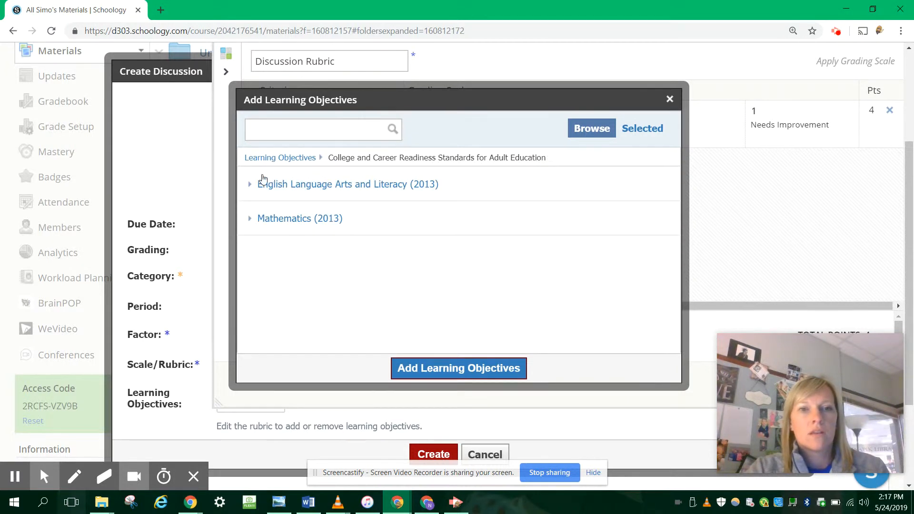
pyautogui.click(251, 186)
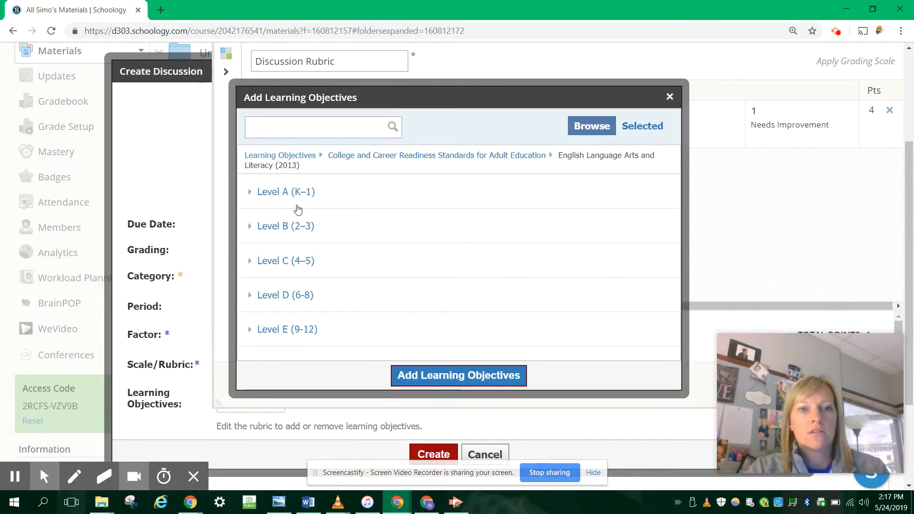
pyautogui.scroll(-3, 298, 210)
pyautogui.click(253, 200)
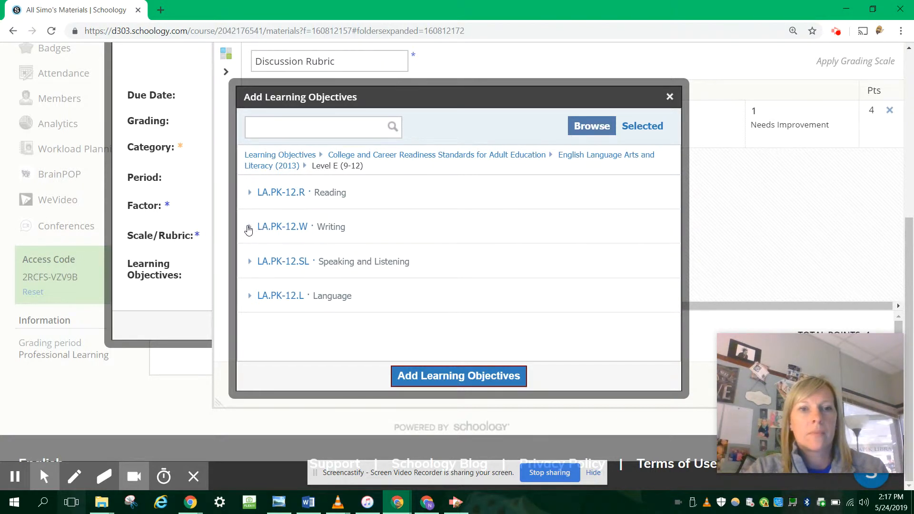
pyautogui.click(249, 229)
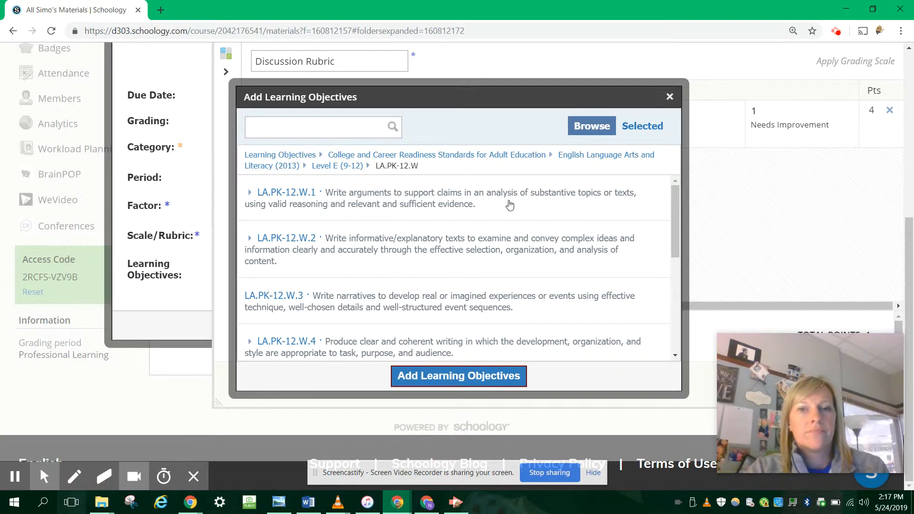
pyautogui.scroll(-3, 509, 205)
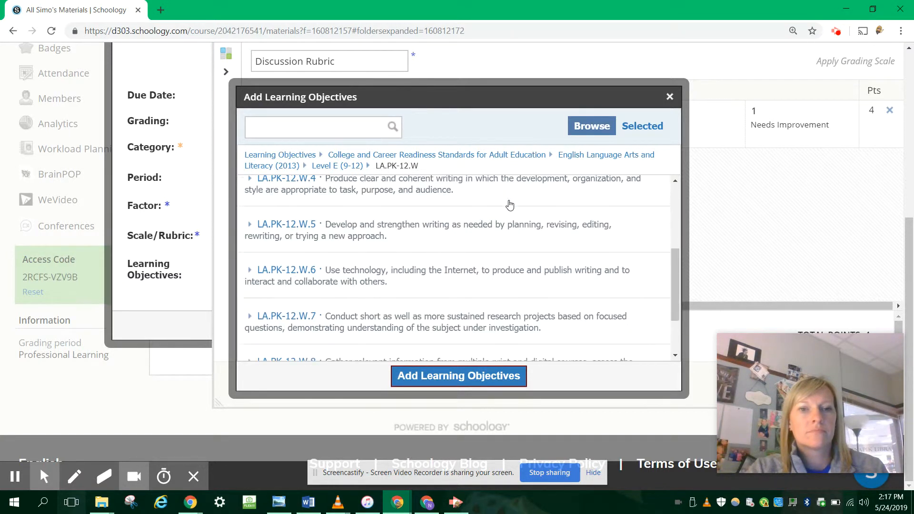
pyautogui.click(481, 232)
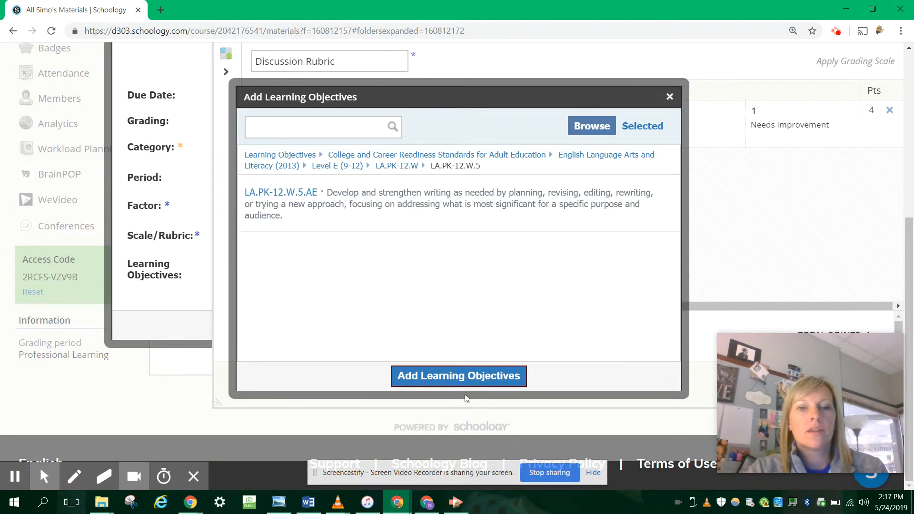
pyautogui.click(413, 220)
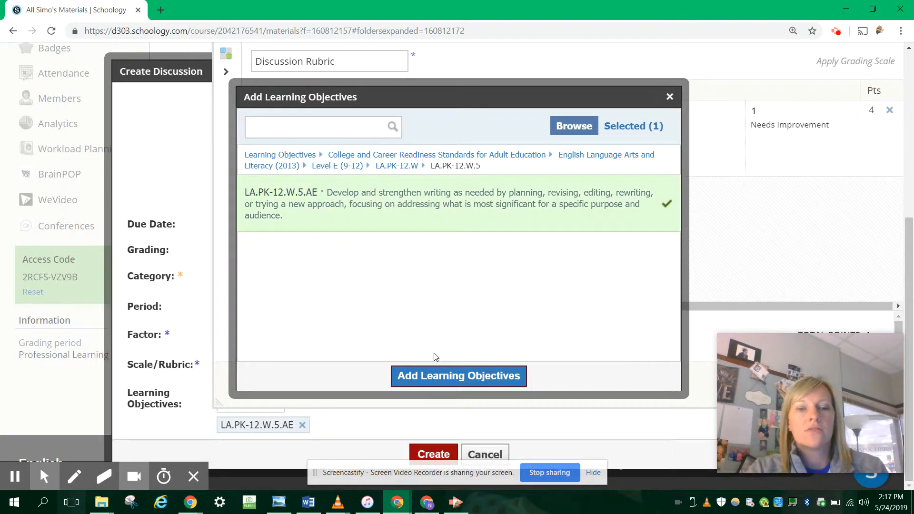
pyautogui.click(437, 377)
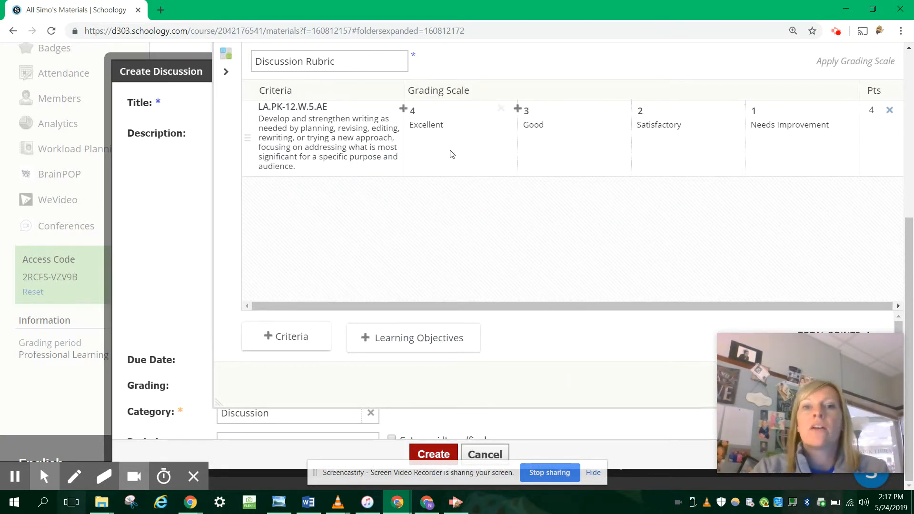
# Finish creating the Discussion Rubric, keeping the default four-level grading scale for the writing objective
pyautogui.click(454, 125)
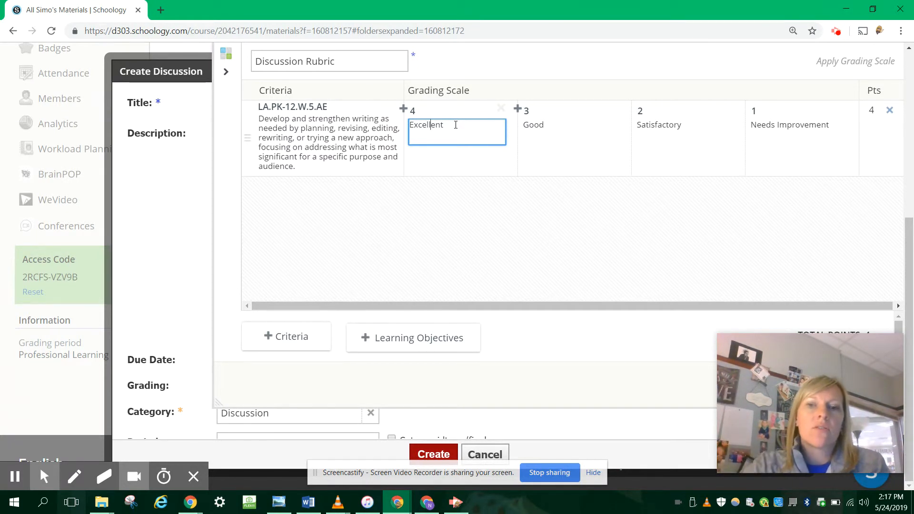
pyautogui.click(721, 334)
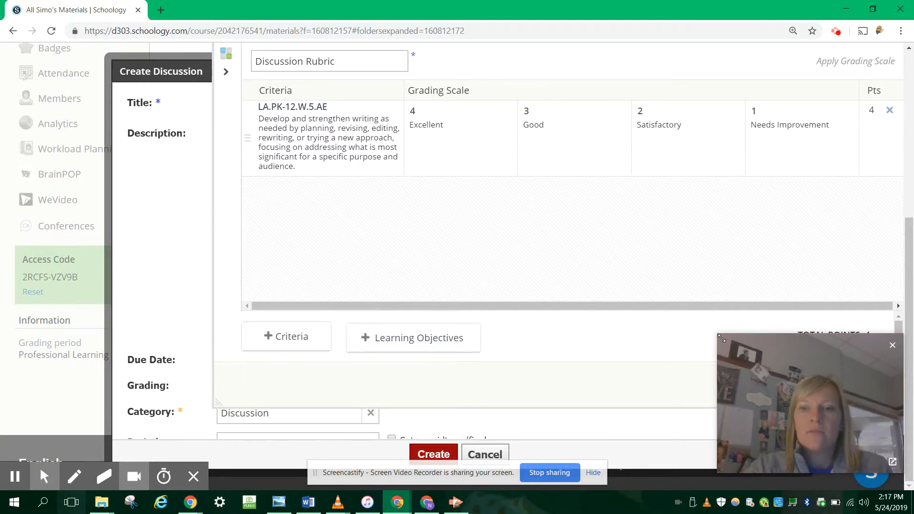
pyautogui.moveTo(721, 338); pyautogui.dragTo(818, 409)
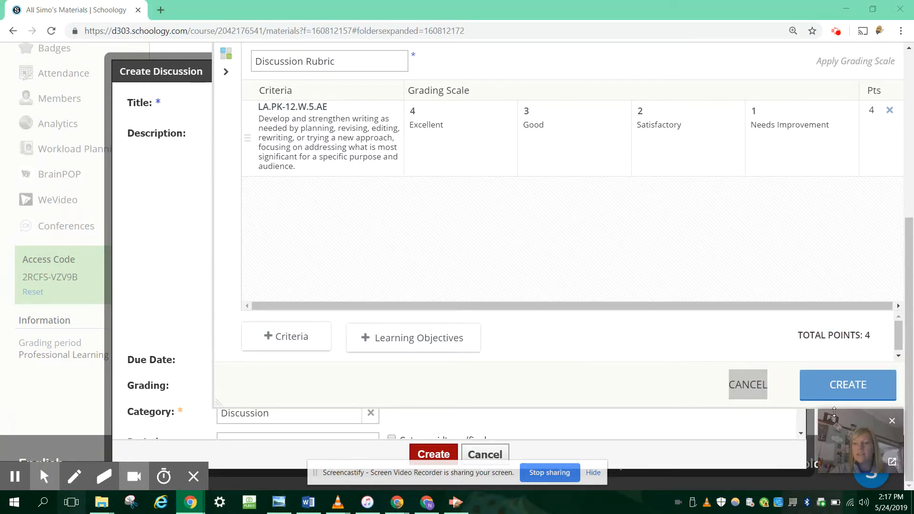
pyautogui.click(846, 385)
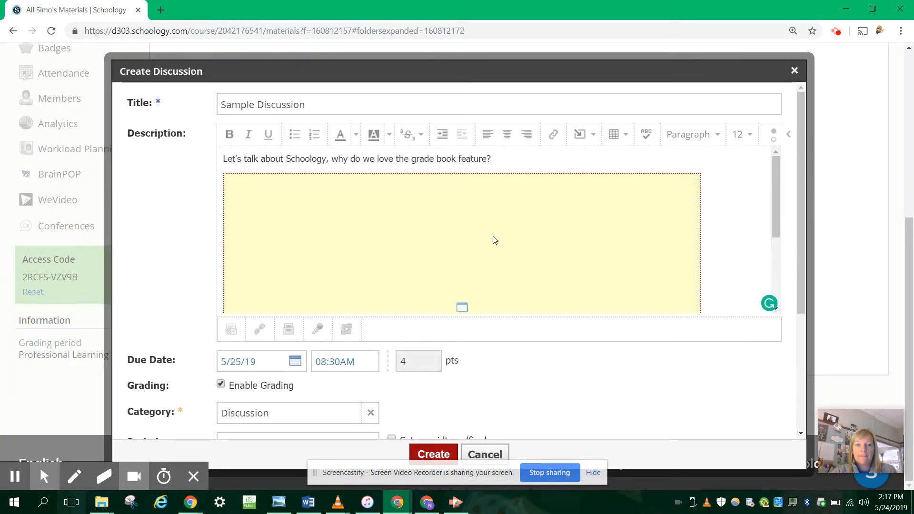
pyautogui.moveTo(817, 408); pyautogui.dragTo(737, 339)
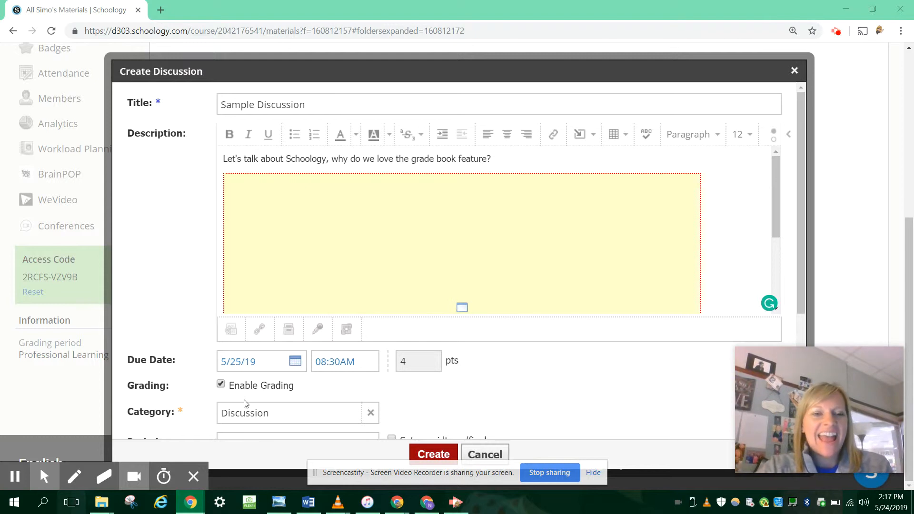
# Set the discussion to require members to post before revealing other responses
pyautogui.scroll(-4, 274, 412)
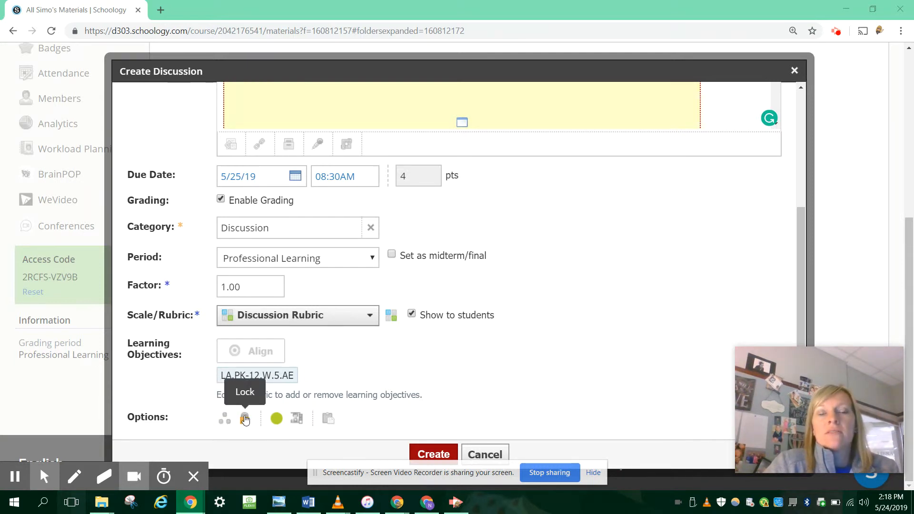
pyautogui.click(298, 420)
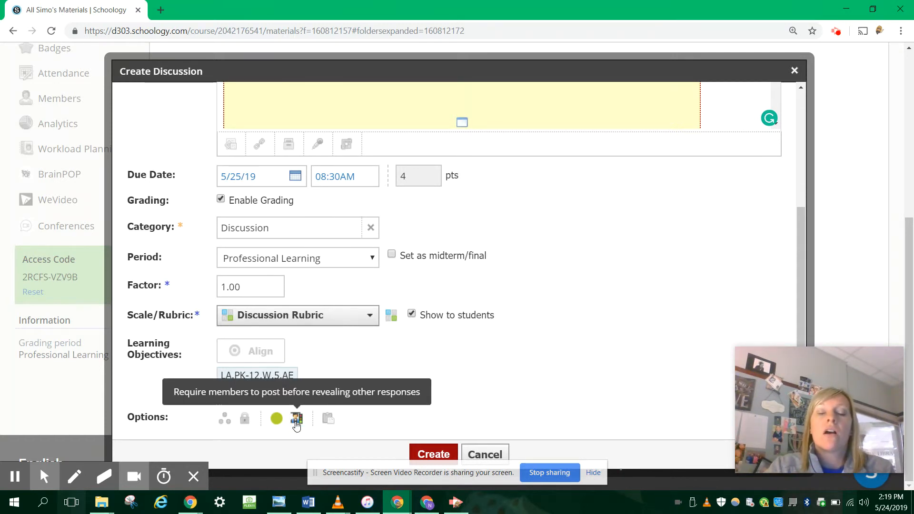
# Try copying the discussion to the course IS Service No Credit: 15 with Be a Student as its folder
pyautogui.click(328, 420)
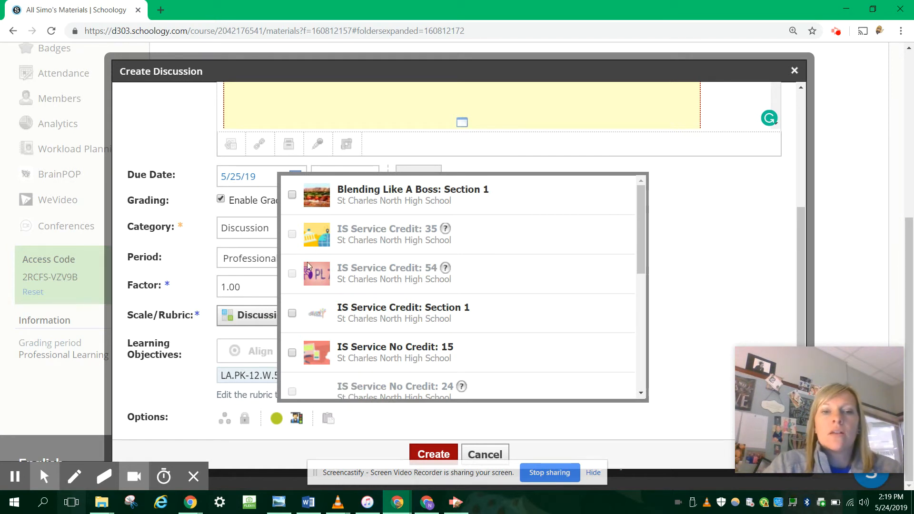
pyautogui.scroll(-3, 300, 312)
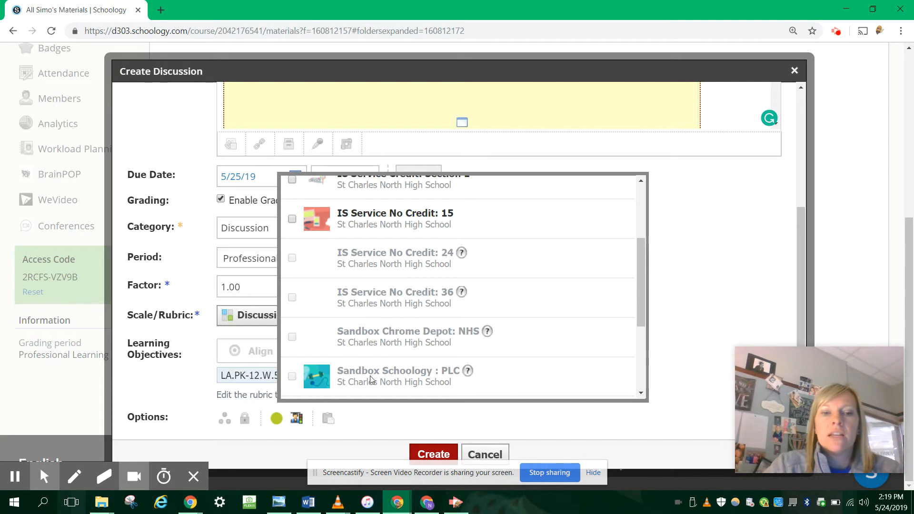
pyautogui.click(292, 219)
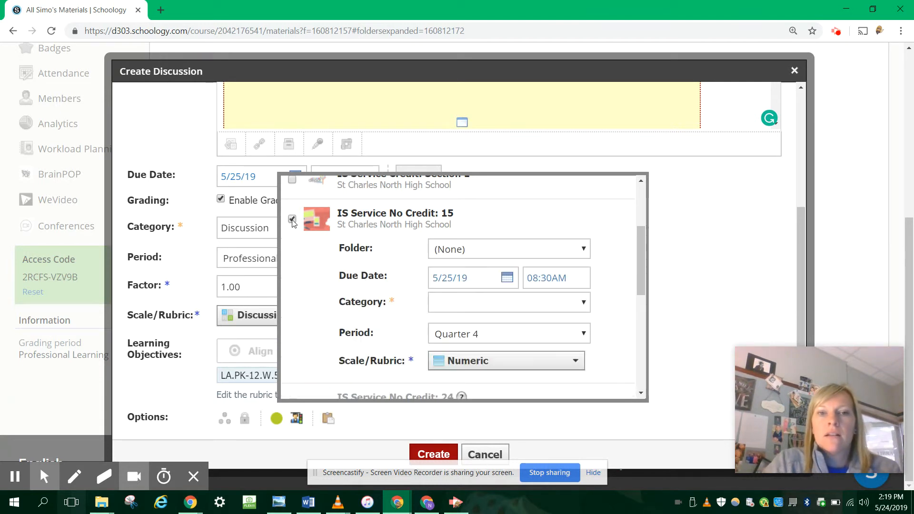
pyautogui.click(496, 246)
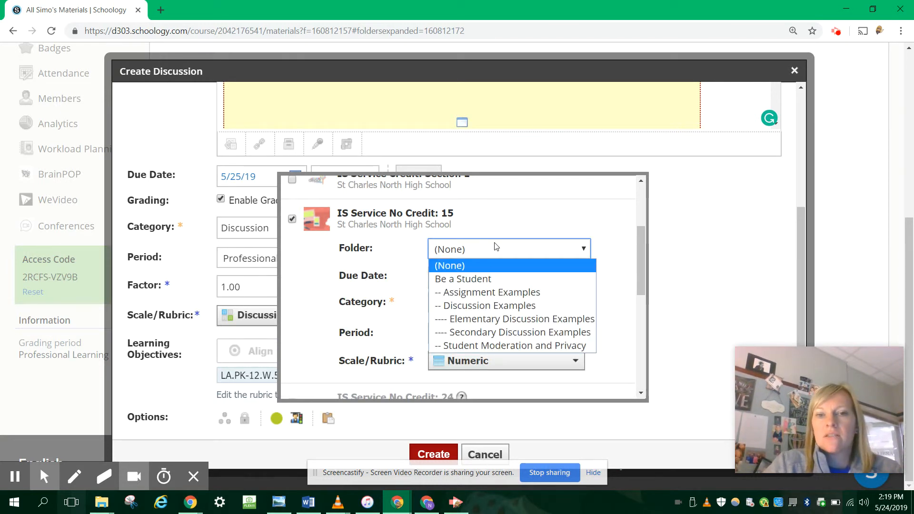
pyautogui.click(464, 280)
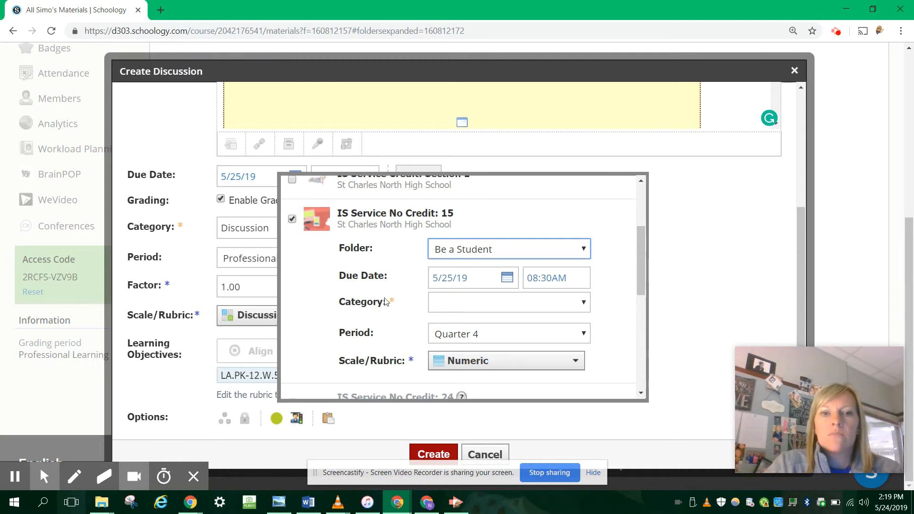
pyautogui.scroll(-1, 535, 350)
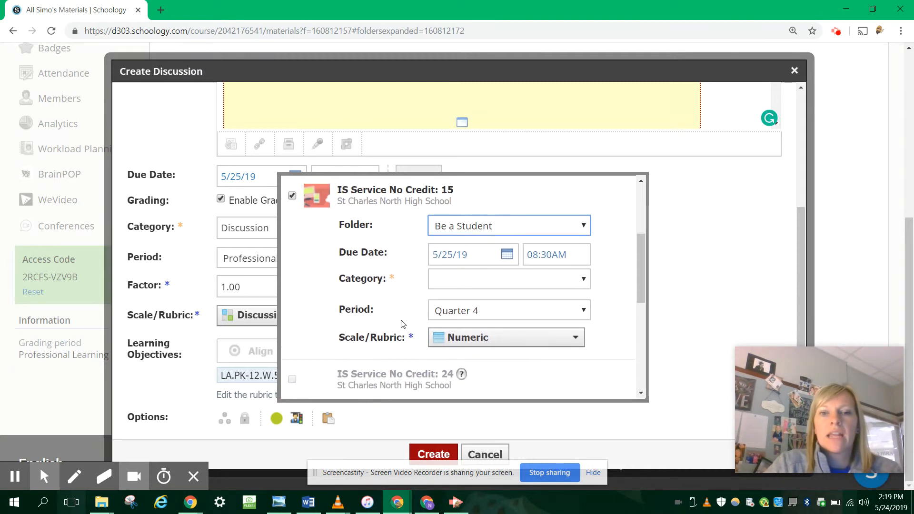
pyautogui.click(292, 195)
pyautogui.scroll(-1, 616, 327)
pyautogui.rightClick(564, 431)
pyautogui.click(489, 416)
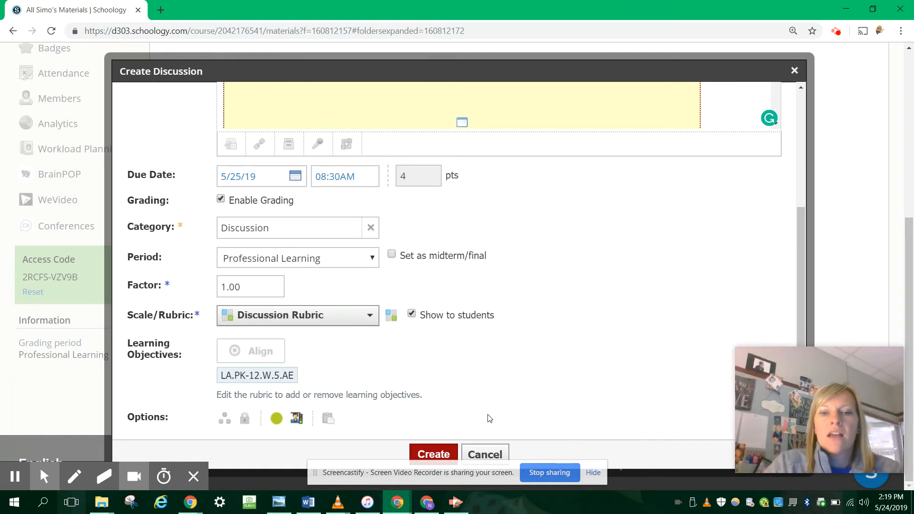
# Create the configured Sample Discussion, and collapse and re-expand the Unit 1: Sample Unit folder that holds it
pyautogui.click(427, 454)
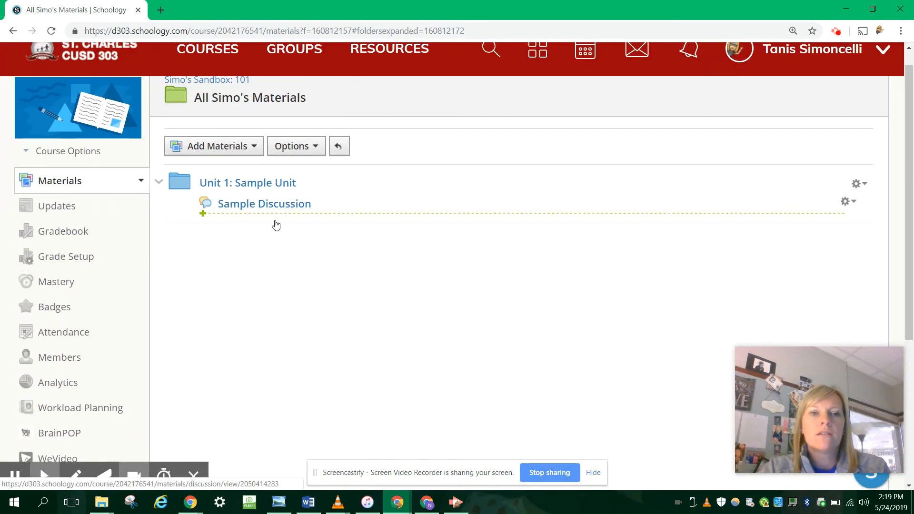
pyautogui.click(160, 182)
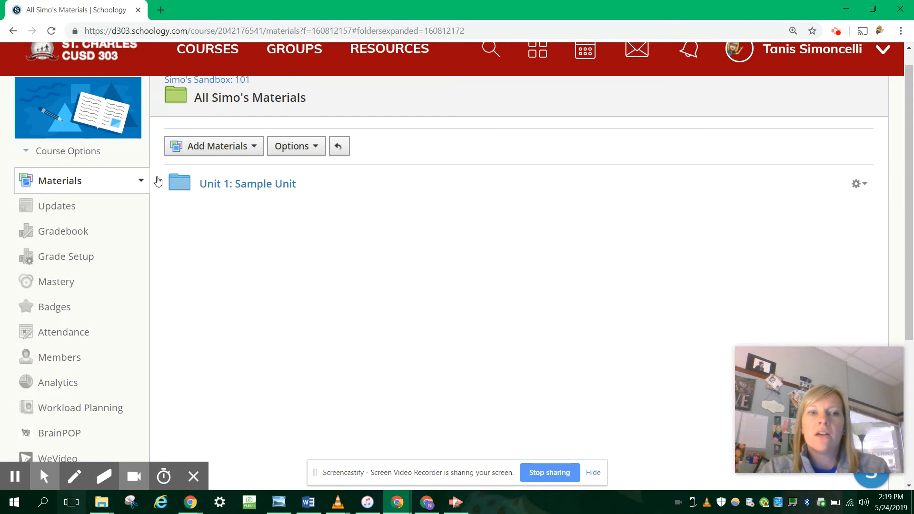
pyautogui.click(159, 183)
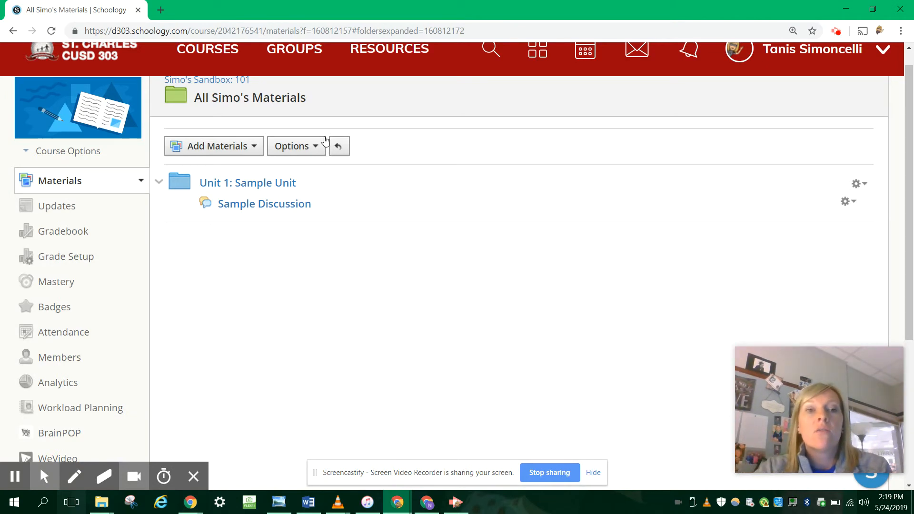
# Add a student completion requirement to All Simo's Materials that members must Complete Unit 1: Sample Unit
pyautogui.click(318, 149)
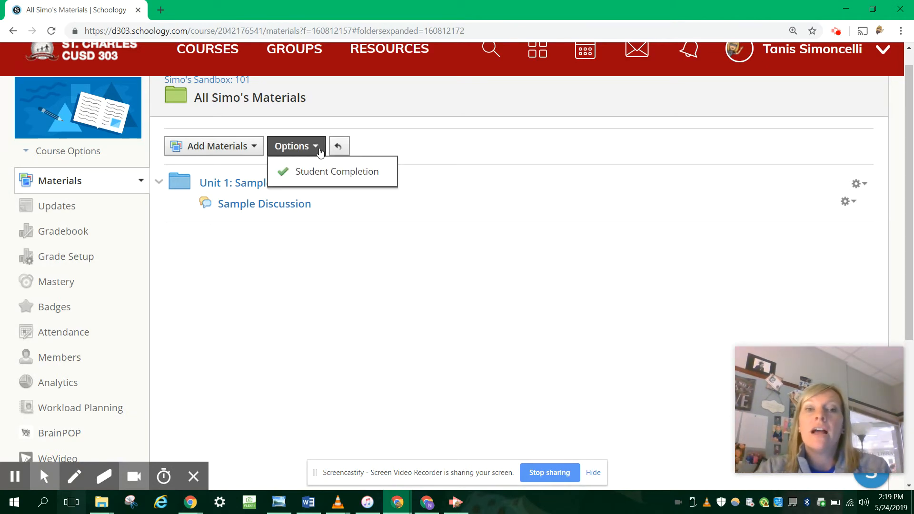
pyautogui.click(340, 171)
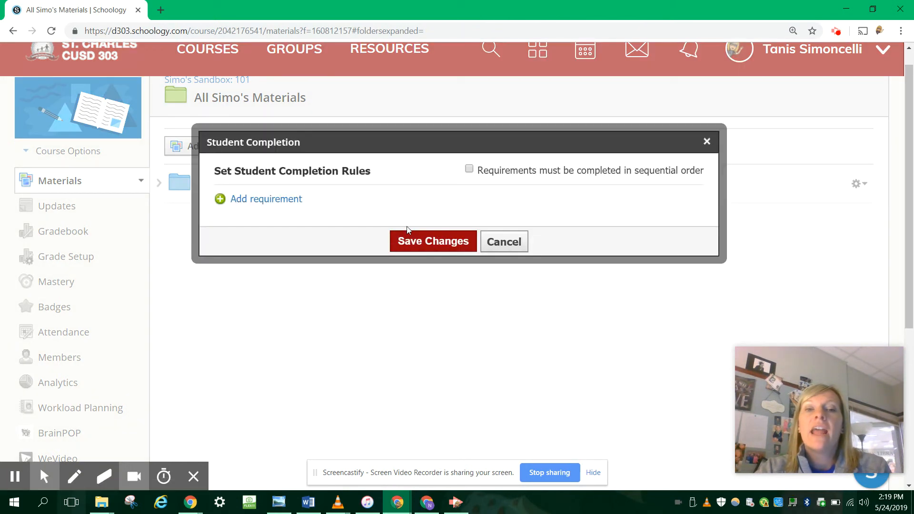
pyautogui.click(253, 199)
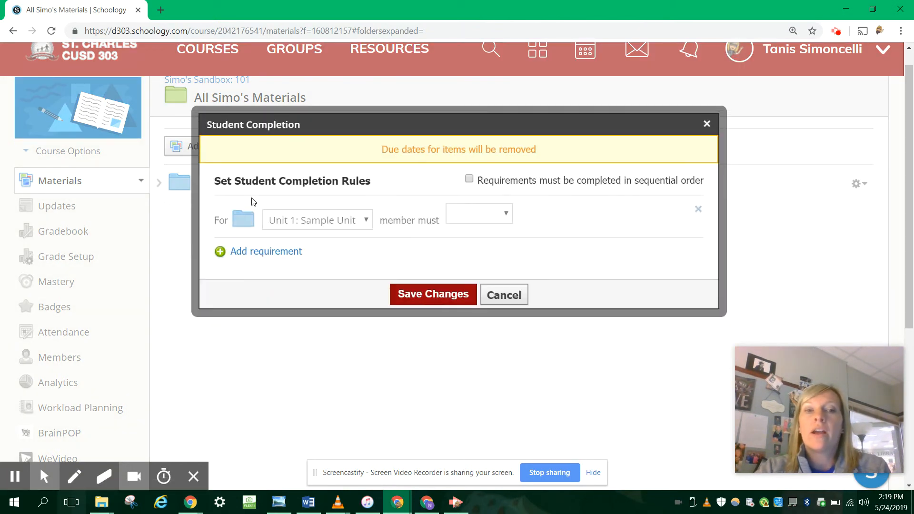
pyautogui.click(457, 220)
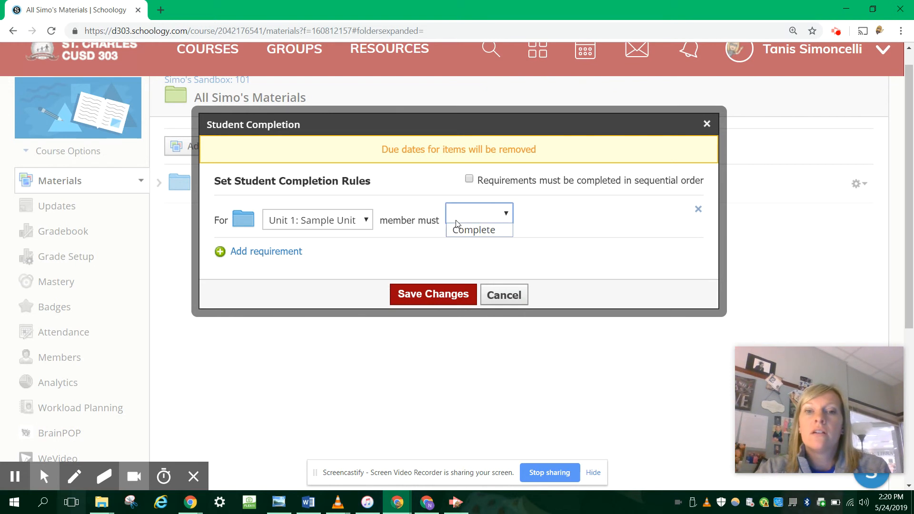
pyautogui.click(460, 231)
# Keep Unit 1: Sample Unit as the required item, enforce sequential order for the requirements and save the completion rules
pyautogui.click(335, 216)
pyautogui.click(335, 217)
pyautogui.click(336, 216)
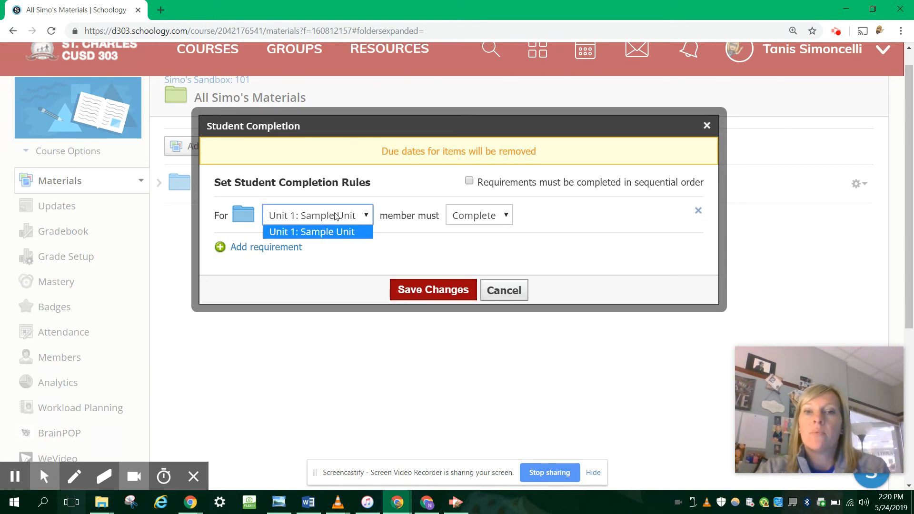
pyautogui.click(571, 251)
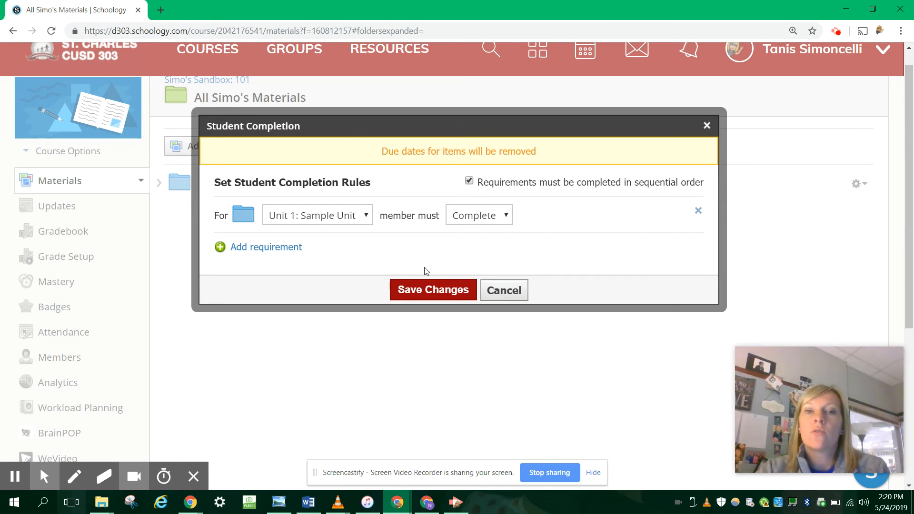
pyautogui.click(423, 293)
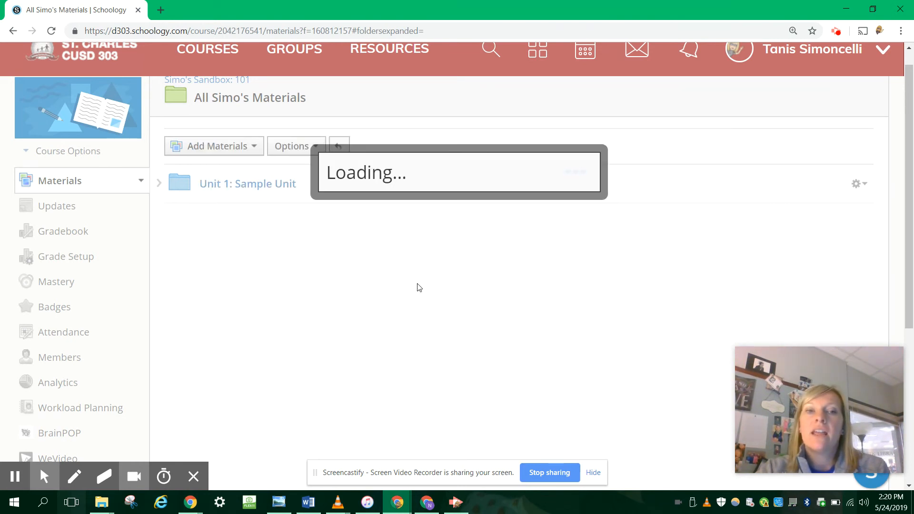